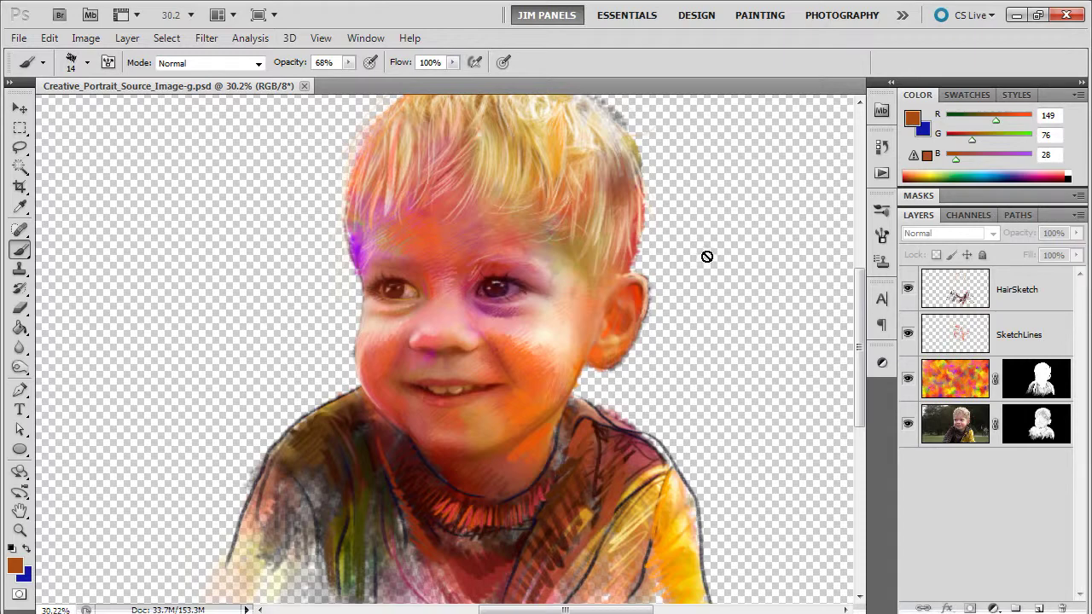
Create a new empty layer above HairSketch and rename it BG.
{"action": "left_click", "coordinate": [1020, 292]}
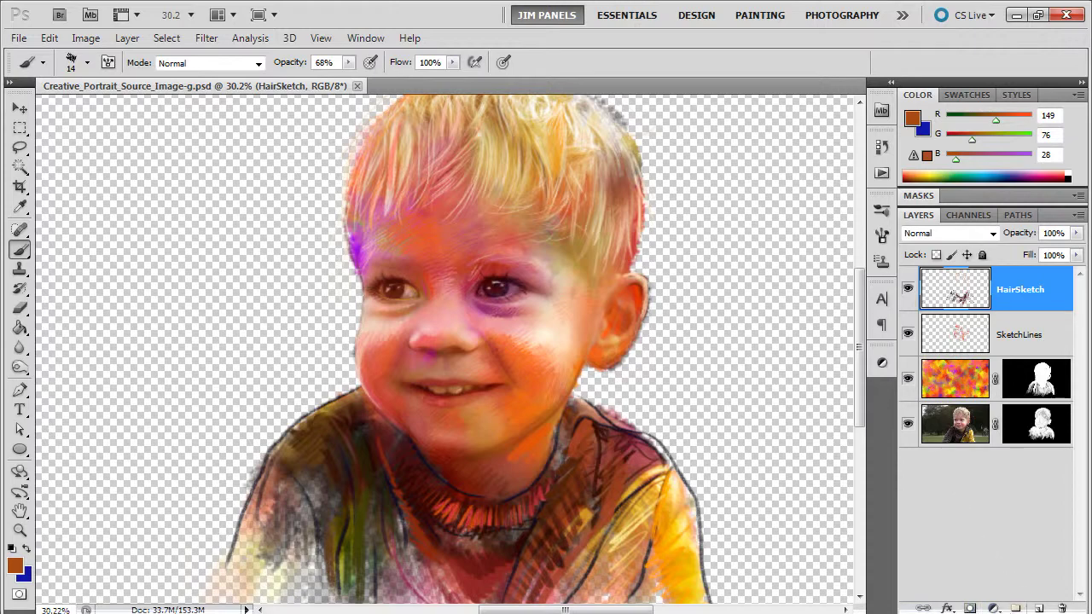
{"action": "left_click", "coordinate": [1040, 609]}
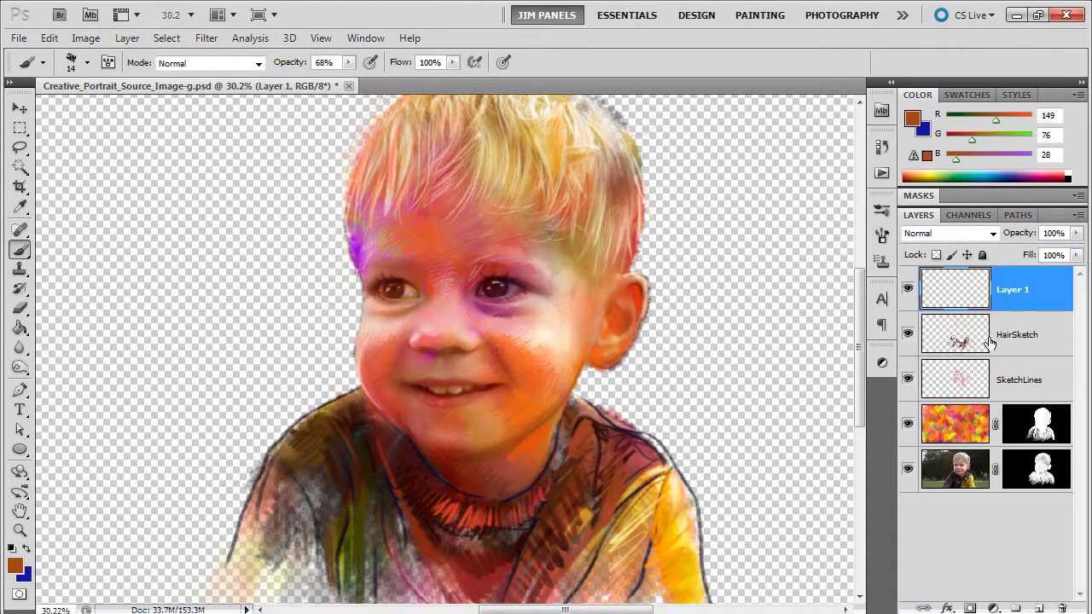
{"action": "double_click", "coordinate": [1018, 291]}
{"action": "type", "text": "BG"}
{"action": "key", "text": "Return"}
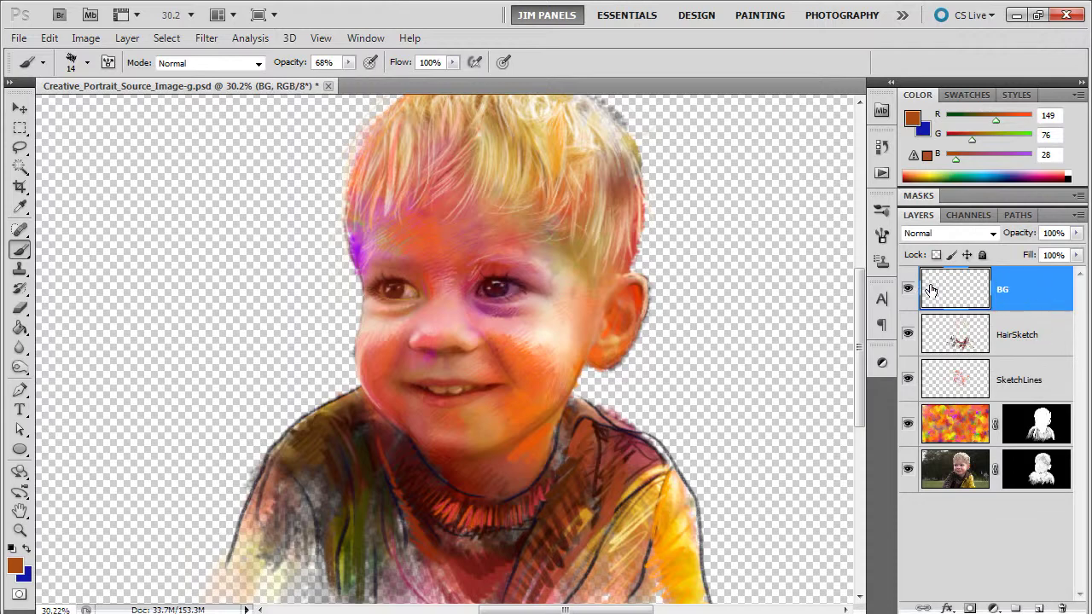
Choose the 1968 splatter brush preset and set its size to 394 px.
{"action": "left_click", "coordinate": [87, 62]}
{"action": "left_click_drag", "start_coordinate": [196, 218], "coordinate": [195, 261]}
{"action": "left_click", "coordinate": [119, 234]}
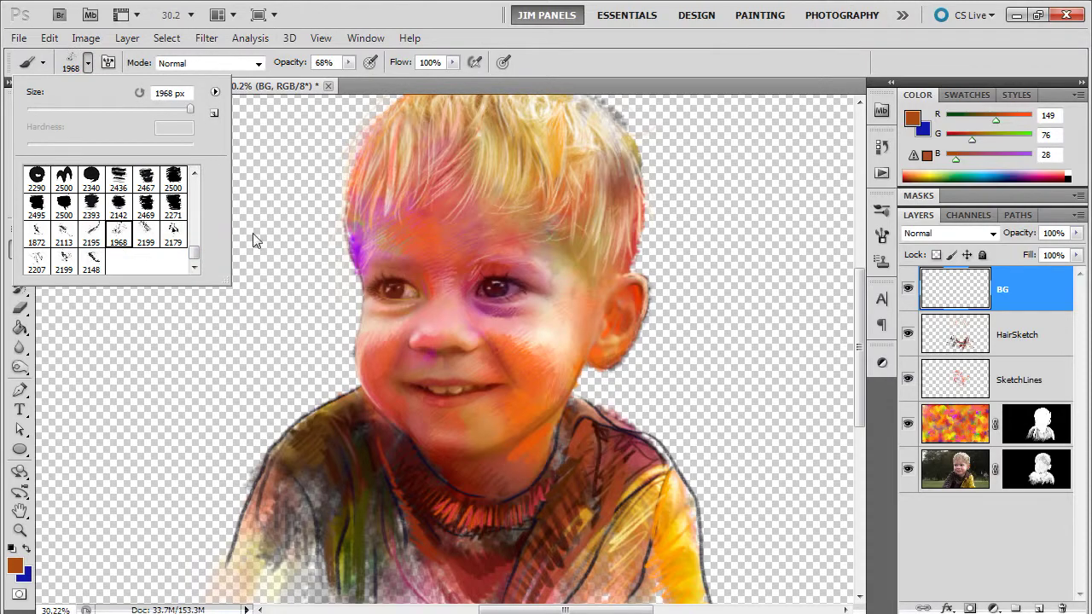
{"action": "left_click", "coordinate": [383, 14]}
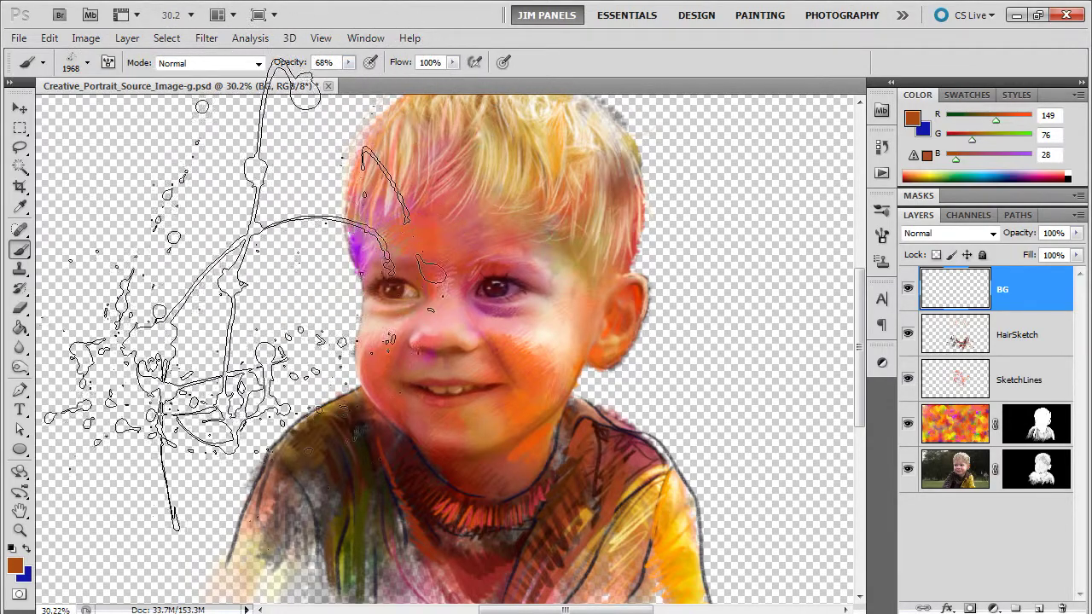
{"action": "left_click", "coordinate": [882, 236]}
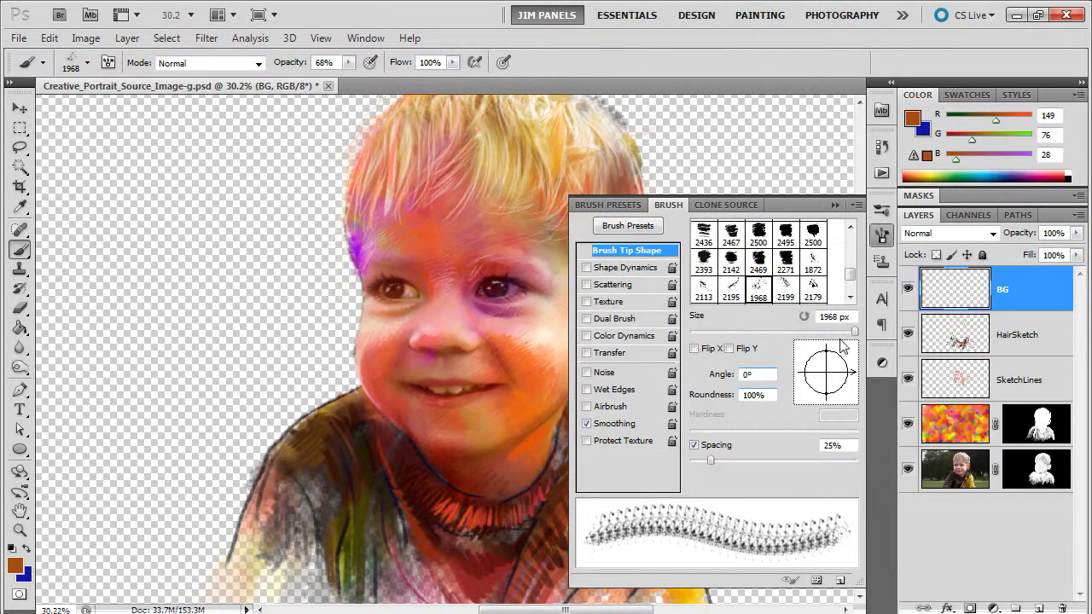
{"action": "left_click_drag", "start_coordinate": [840, 343], "coordinate": [828, 343]}
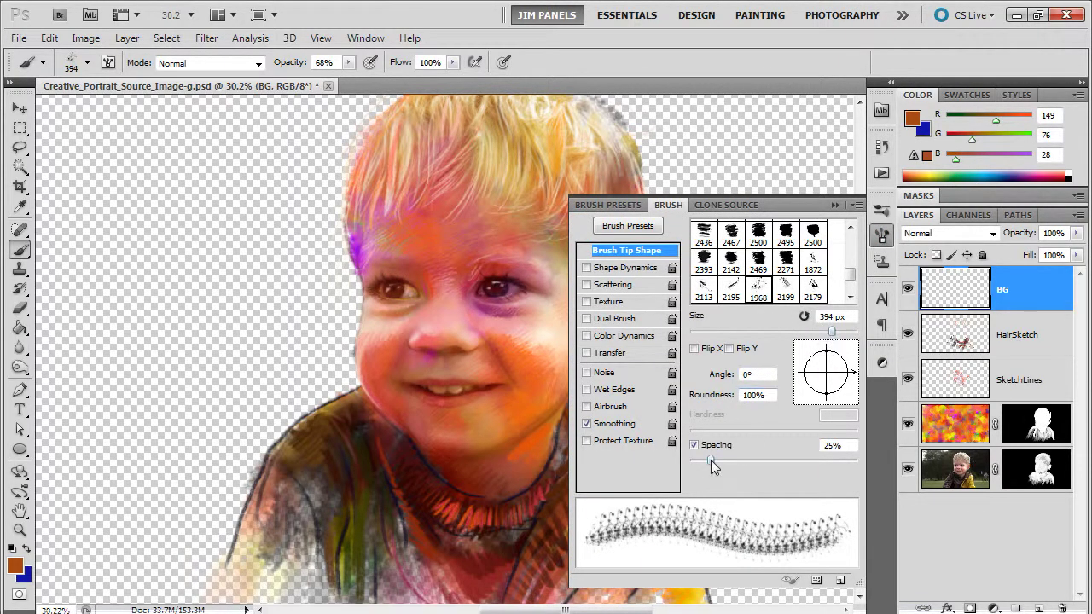
Enable Shape Dynamics: about 30% size jitter without pen pressure, 29% angle jitter, and roundness jitter.
{"action": "left_click", "coordinate": [633, 267]}
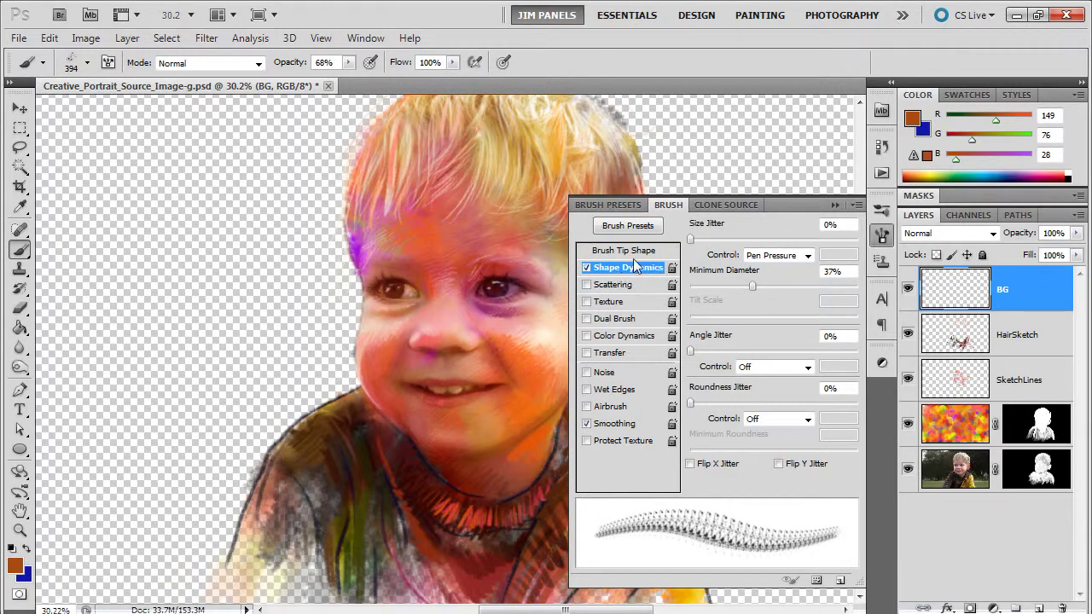
{"action": "left_click", "coordinate": [762, 256]}
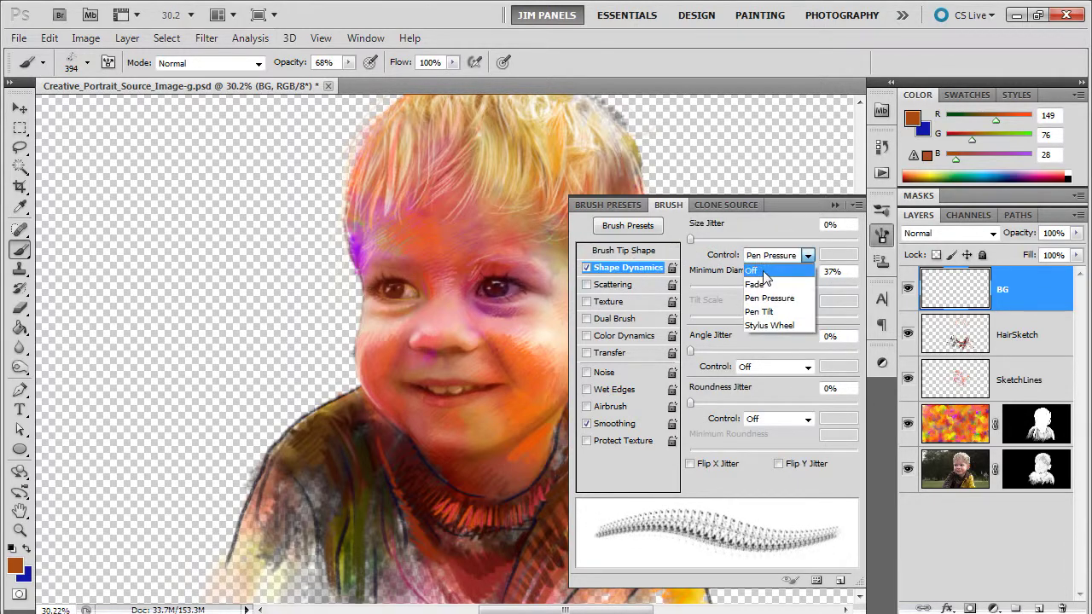
{"action": "left_click", "coordinate": [753, 267]}
{"action": "mouse_move", "coordinate": [691, 240]}
{"action": "left_mouse_down"}
{"action": "mouse_move", "coordinate": [738, 240]}
{"action": "mouse_move", "coordinate": [751, 253]}
{"action": "left_mouse_up"}
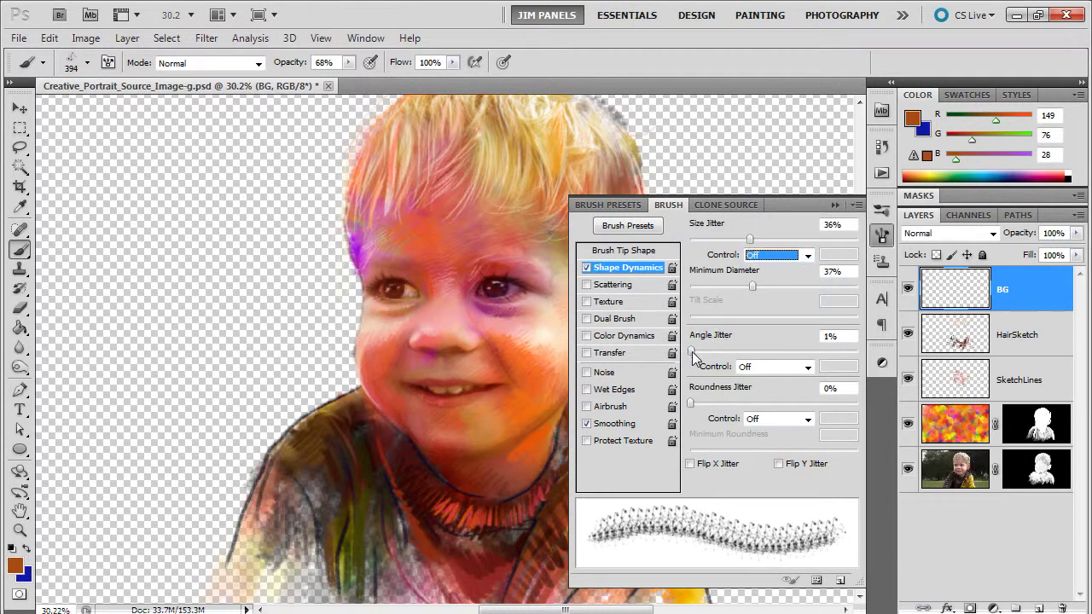
{"action": "left_click_drag", "start_coordinate": [692, 350], "coordinate": [738, 350]}
{"action": "mouse_move", "coordinate": [691, 404]}
{"action": "left_mouse_down"}
{"action": "mouse_move", "coordinate": [756, 408]}
{"action": "mouse_move", "coordinate": [749, 415]}
{"action": "left_mouse_up"}
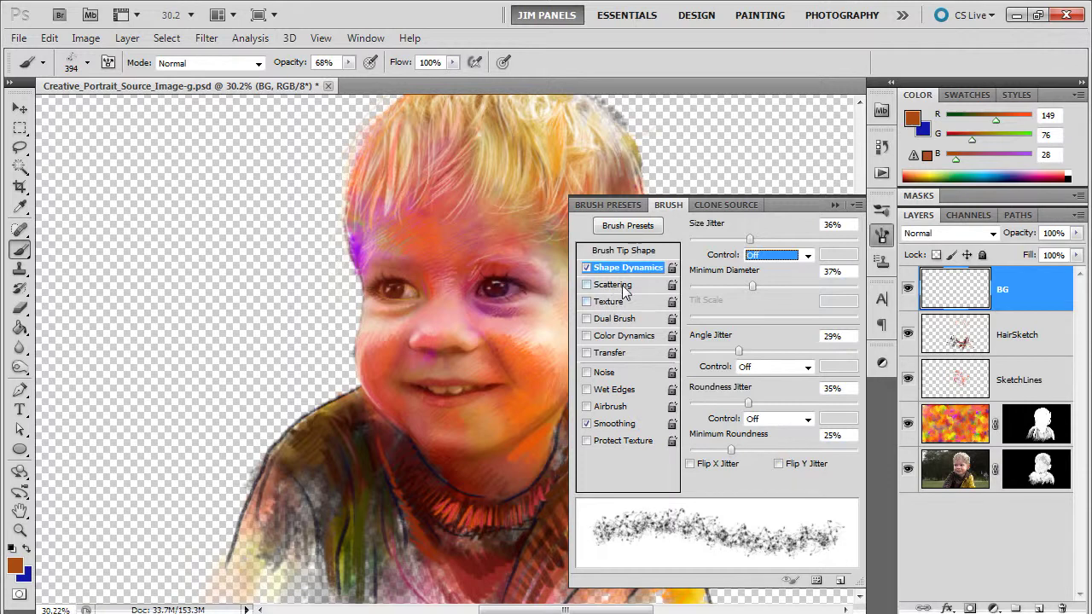
Enable 97% Scattering on both axes with count 3, turn on Transfer, and set 14% spacing.
{"action": "left_click", "coordinate": [622, 284]}
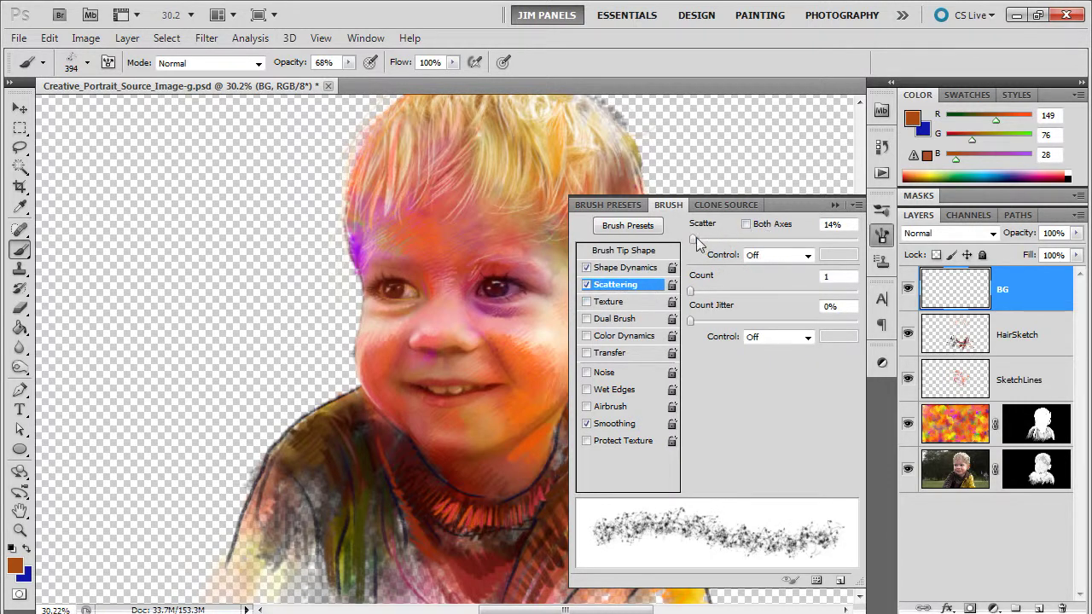
{"action": "left_click_drag", "start_coordinate": [693, 239], "coordinate": [706, 238]}
{"action": "left_click", "coordinate": [746, 224]}
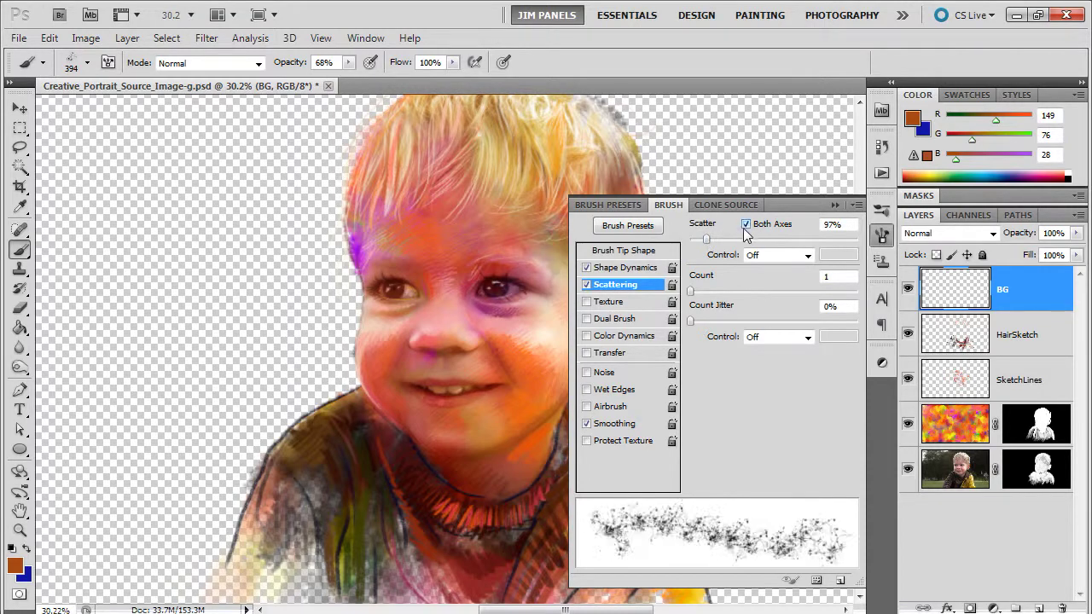
{"action": "left_click_drag", "start_coordinate": [702, 288], "coordinate": [714, 292]}
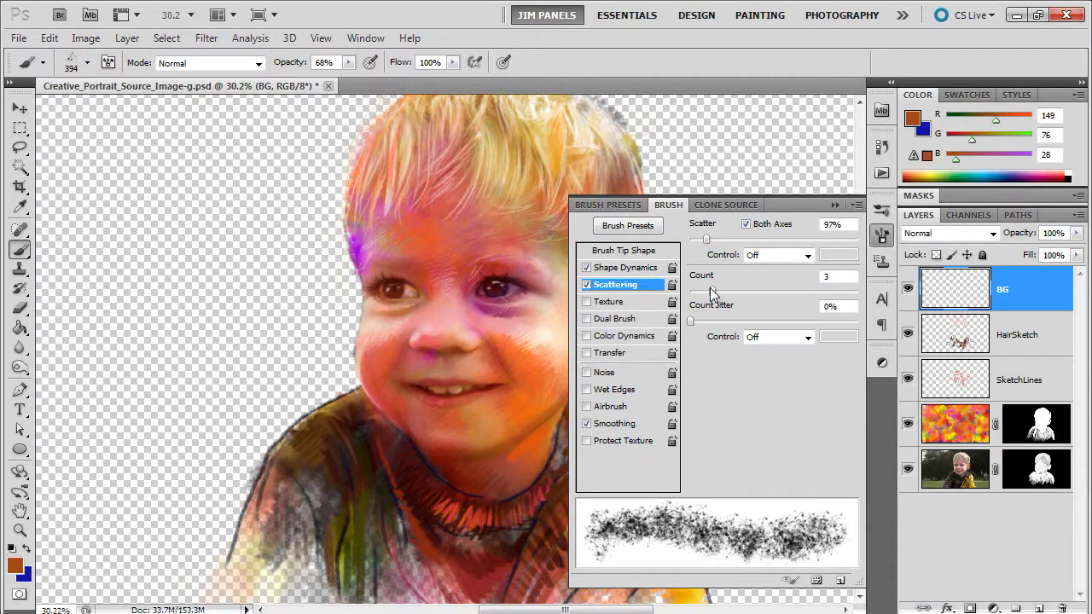
{"action": "left_click", "coordinate": [636, 356]}
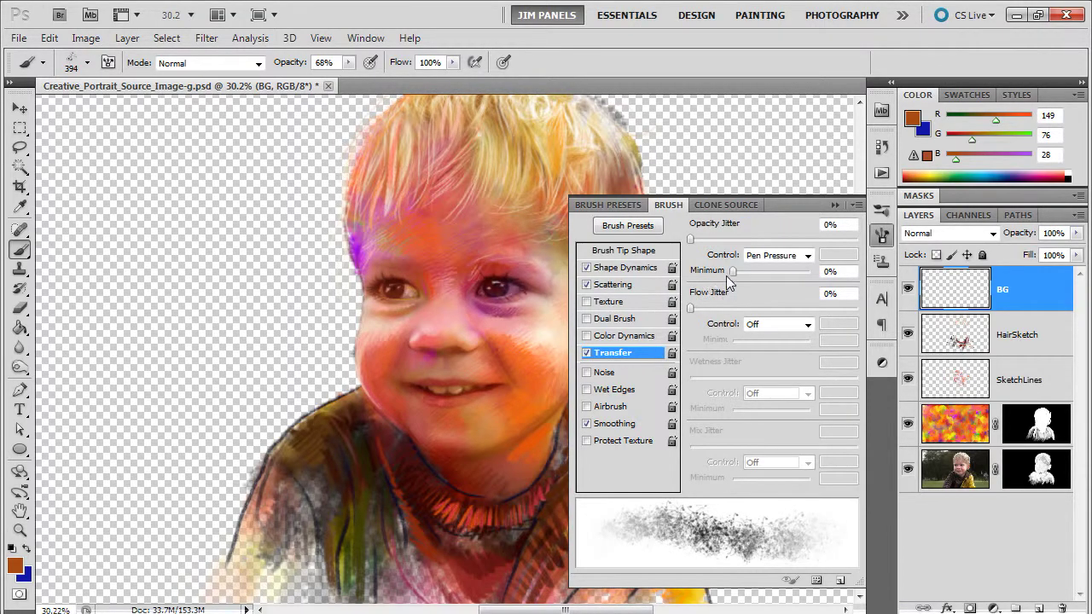
{"action": "left_click", "coordinate": [646, 256]}
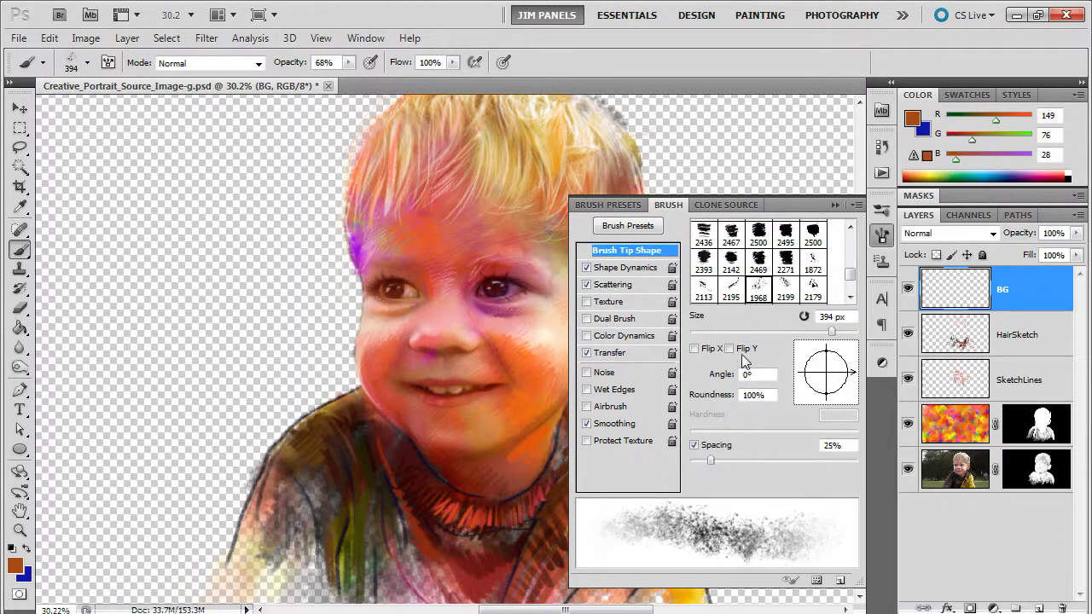
{"action": "left_click_drag", "start_coordinate": [713, 459], "coordinate": [702, 463]}
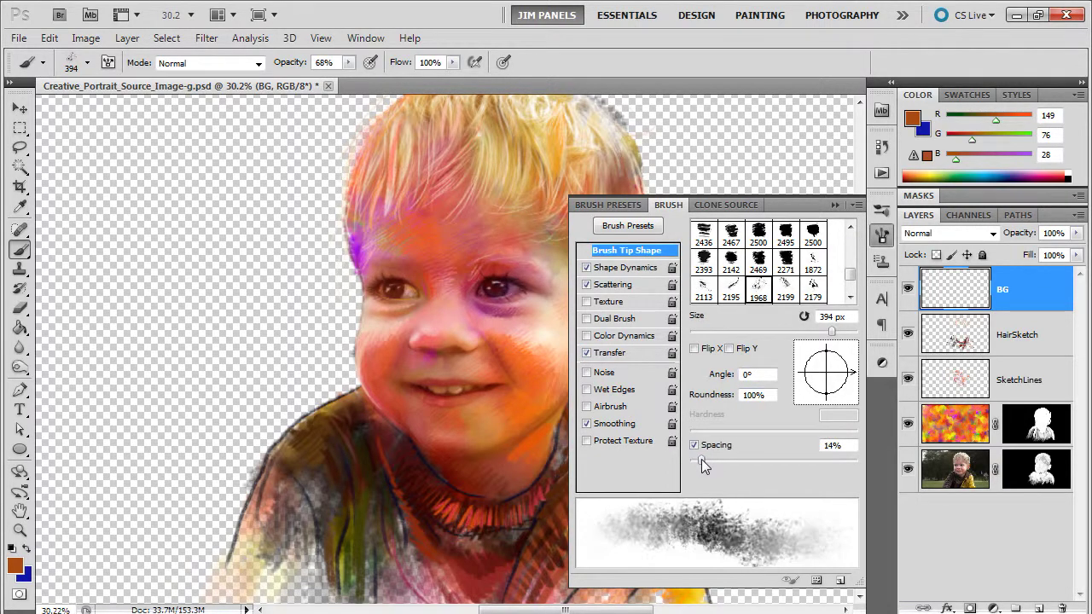
{"action": "left_click", "coordinate": [835, 204]}
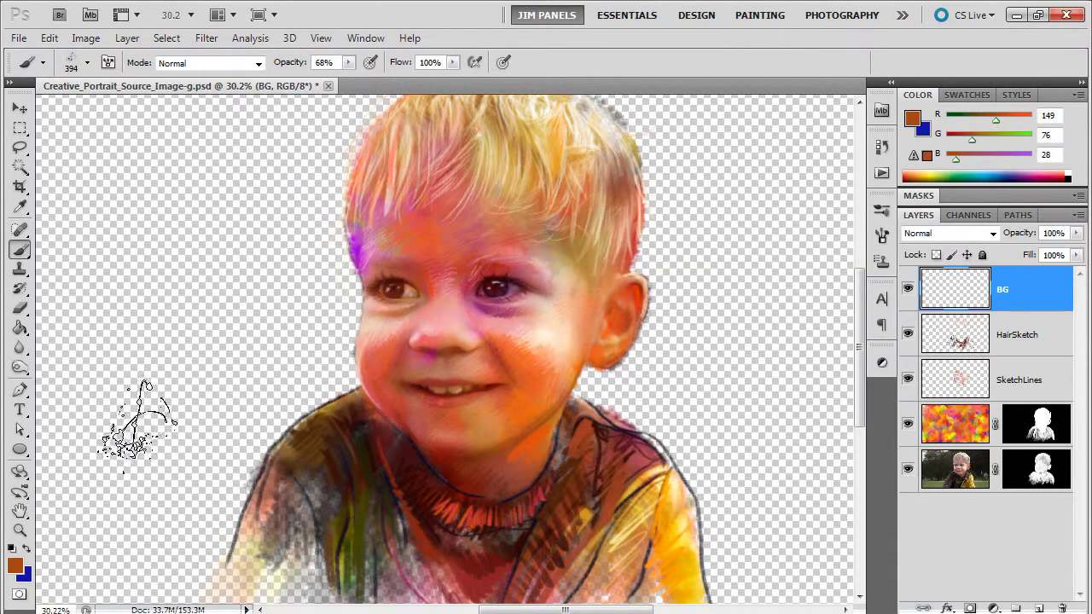
Set the foreground colour to greyish brown 8f674c for the brush.
{"action": "left_click", "coordinate": [15, 566]}
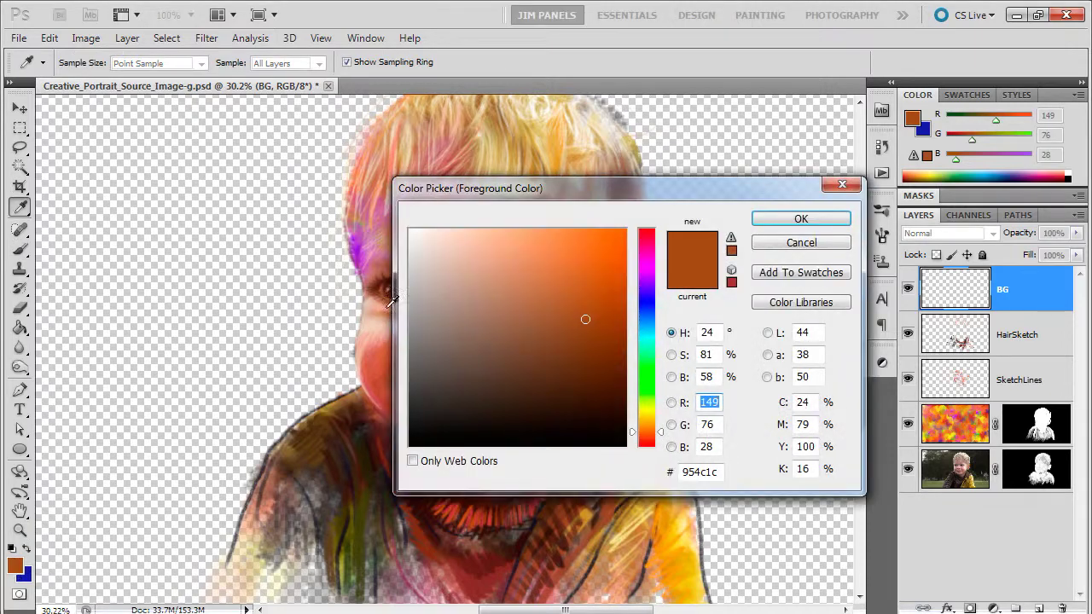
{"action": "left_click_drag", "start_coordinate": [588, 319], "coordinate": [515, 323]}
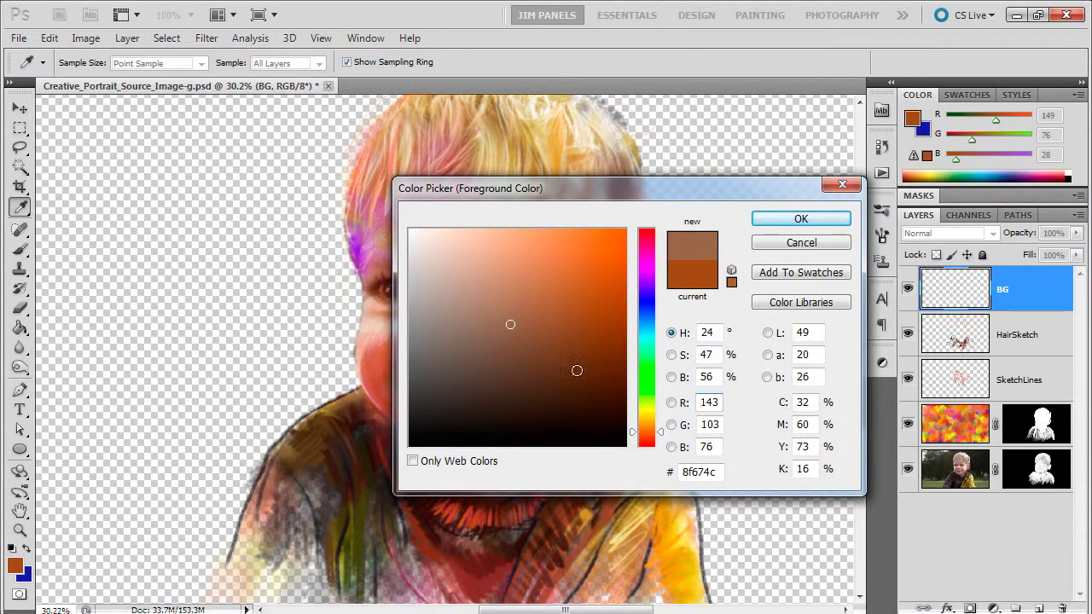
{"action": "left_click", "coordinate": [801, 218]}
{"action": "key", "text": "b"}
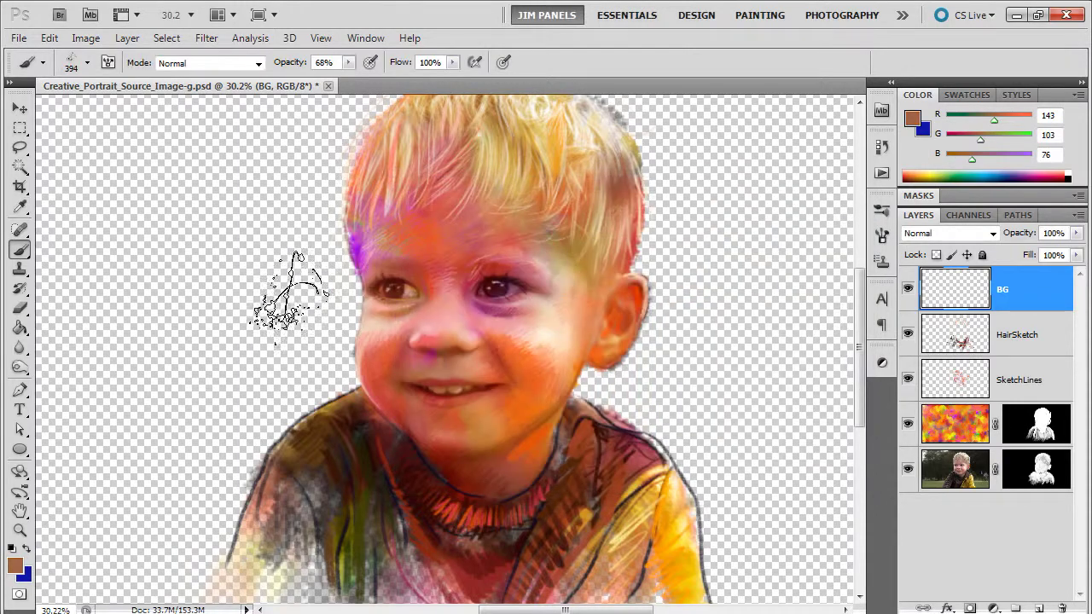
Paint broad brown strokes beside the boy at 100% brush opacity.
{"action": "scroll", "coordinate": [317, 281], "scroll_direction": "down", "scroll_amount": 5}
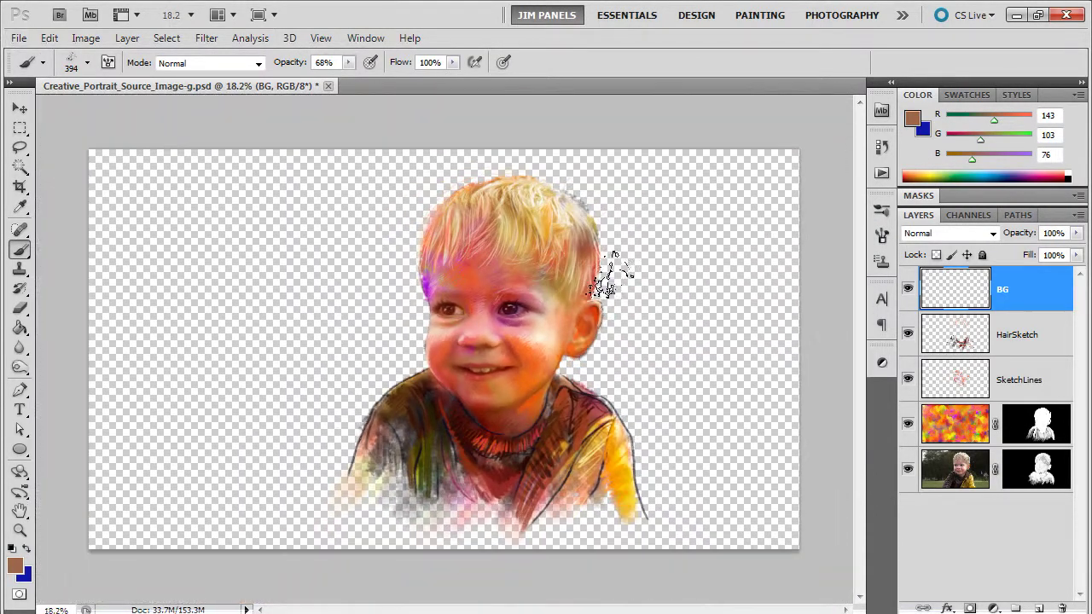
{"action": "mouse_move", "coordinate": [707, 369]}
{"action": "left_mouse_down"}
{"action": "mouse_move", "coordinate": [592, 463]}
{"action": "mouse_move", "coordinate": [725, 388]}
{"action": "mouse_move", "coordinate": [659, 424]}
{"action": "mouse_move", "coordinate": [722, 364]}
{"action": "mouse_move", "coordinate": [350, 80]}
{"action": "mouse_move", "coordinate": [774, 367]}
{"action": "mouse_move", "coordinate": [547, 482]}
{"action": "mouse_move", "coordinate": [709, 355]}
{"action": "mouse_move", "coordinate": [501, 439]}
{"action": "mouse_move", "coordinate": [394, 459]}
{"action": "mouse_move", "coordinate": [586, 232]}
{"action": "mouse_move", "coordinate": [307, 444]}
{"action": "mouse_move", "coordinate": [406, 331]}
{"action": "mouse_move", "coordinate": [566, 193]}
{"action": "mouse_move", "coordinate": [425, 274]}
{"action": "mouse_move", "coordinate": [529, 184]}
{"action": "mouse_move", "coordinate": [325, 298]}
{"action": "mouse_move", "coordinate": [330, 241]}
{"action": "mouse_move", "coordinate": [572, 225]}
{"action": "mouse_move", "coordinate": [321, 237]}
{"action": "mouse_move", "coordinate": [460, 202]}
{"action": "mouse_move", "coordinate": [203, 402]}
{"action": "mouse_move", "coordinate": [656, 359]}
{"action": "mouse_move", "coordinate": [713, 416]}
{"action": "mouse_move", "coordinate": [557, 381]}
{"action": "mouse_move", "coordinate": [494, 381]}
{"action": "mouse_move", "coordinate": [346, 422]}
{"action": "mouse_move", "coordinate": [447, 312]}
{"action": "mouse_move", "coordinate": [475, 303]}
{"action": "mouse_move", "coordinate": [432, 289]}
{"action": "mouse_move", "coordinate": [310, 361]}
{"action": "mouse_move", "coordinate": [296, 355]}
{"action": "mouse_move", "coordinate": [374, 343]}
{"action": "mouse_move", "coordinate": [389, 360]}
{"action": "mouse_move", "coordinate": [420, 326]}
{"action": "mouse_move", "coordinate": [453, 360]}
{"action": "left_mouse_up"}
{"action": "key", "text": "0"}
Enlarge the brush, set foreground to dark grey-brown 4f453b, and splatter the patch's lower right.
{"action": "key", "text": "bracketright"}
{"action": "key", "text": "bracketright"}
{"action": "key", "text": "bracketright"}
{"action": "key", "text": "bracketright"}
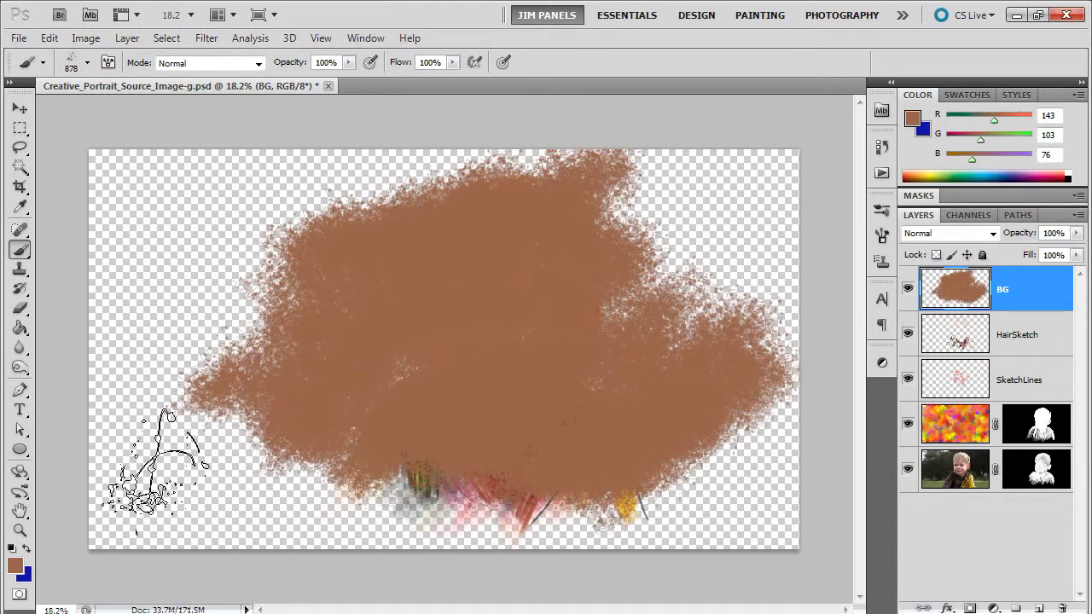
{"action": "left_click", "coordinate": [26, 550]}
{"action": "left_click", "coordinate": [18, 566]}
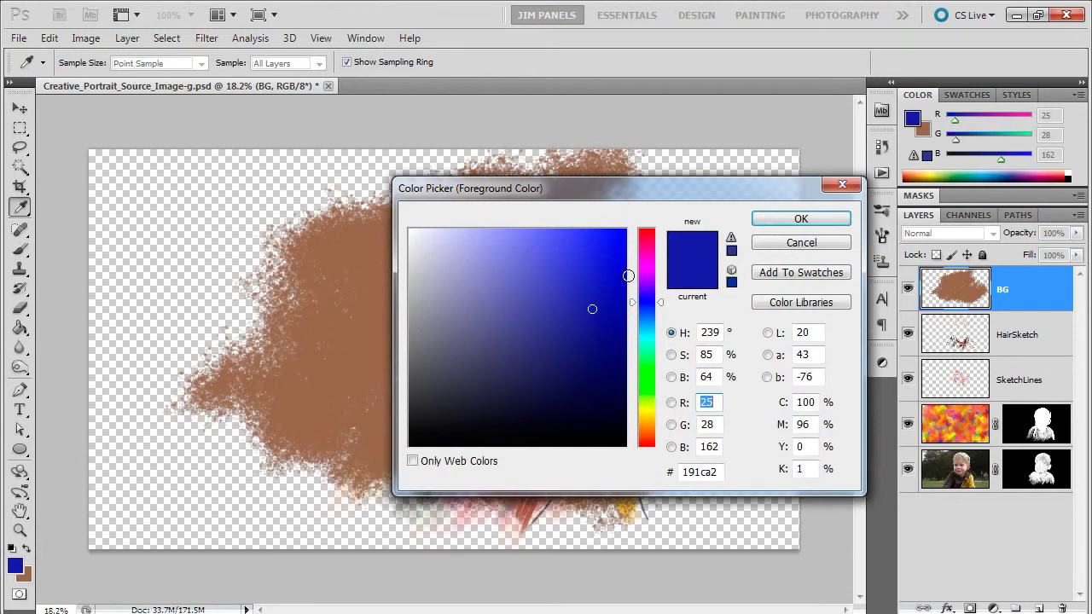
{"action": "mouse_move", "coordinate": [647, 413]}
{"action": "left_mouse_down"}
{"action": "mouse_move", "coordinate": [653, 440]}
{"action": "mouse_move", "coordinate": [655, 402]}
{"action": "mouse_move", "coordinate": [657, 433]}
{"action": "left_mouse_up"}
{"action": "mouse_move", "coordinate": [478, 316]}
{"action": "left_mouse_down"}
{"action": "mouse_move", "coordinate": [443, 320]}
{"action": "mouse_move", "coordinate": [440, 362]}
{"action": "mouse_move", "coordinate": [464, 379]}
{"action": "left_mouse_up"}
{"action": "left_click", "coordinate": [789, 220]}
{"action": "key", "text": "b"}
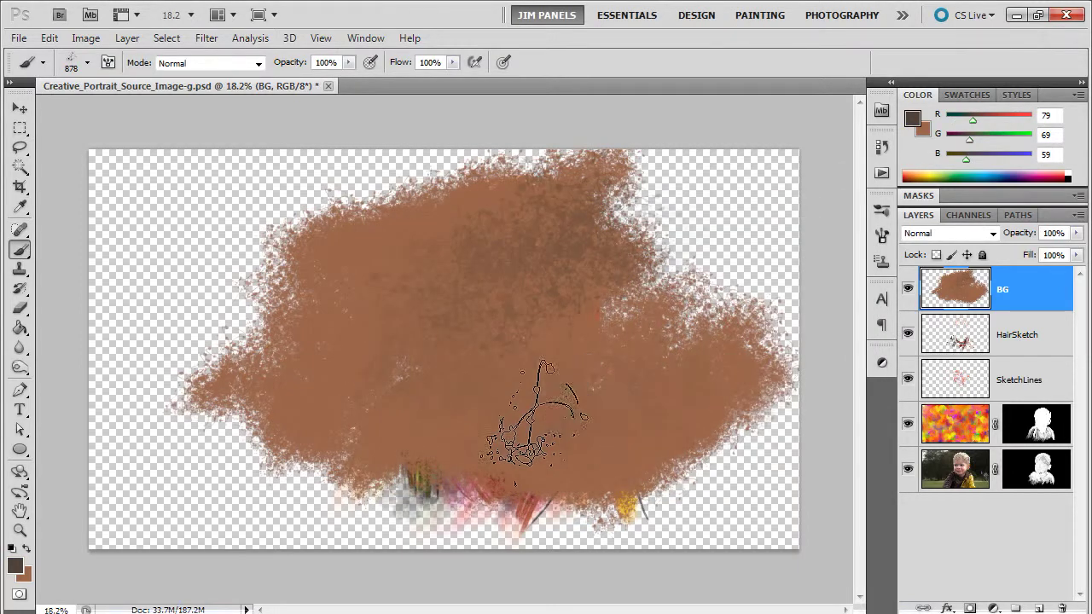
{"action": "left_click_drag", "start_coordinate": [564, 368], "coordinate": [658, 414]}
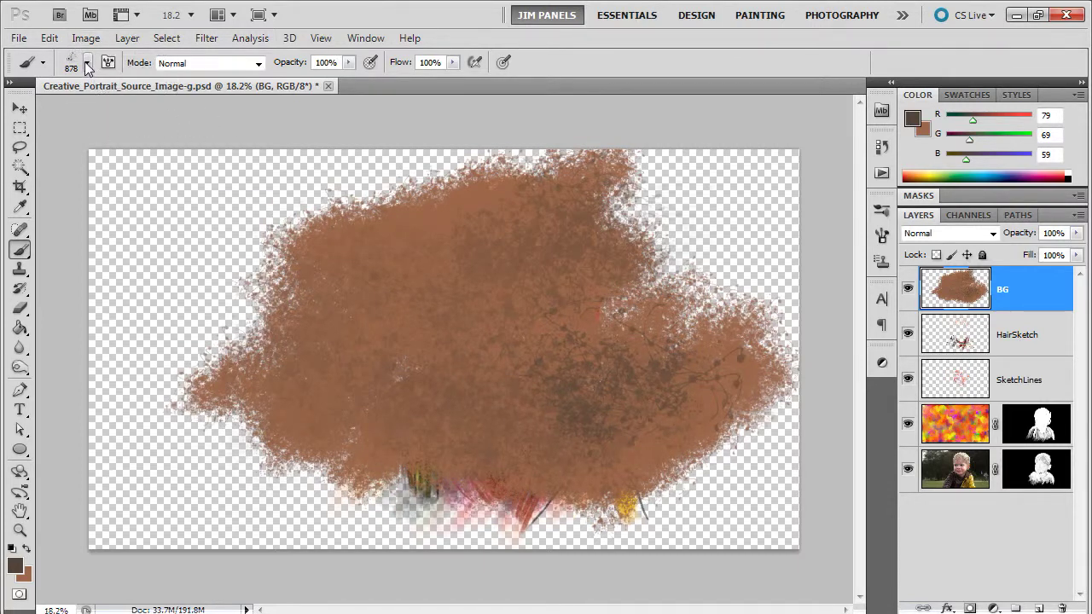
Choose the 2113 px brush, enable Shape Dynamics, Scattering and Transfer, and set 32% spacing.
{"action": "left_click", "coordinate": [86, 64]}
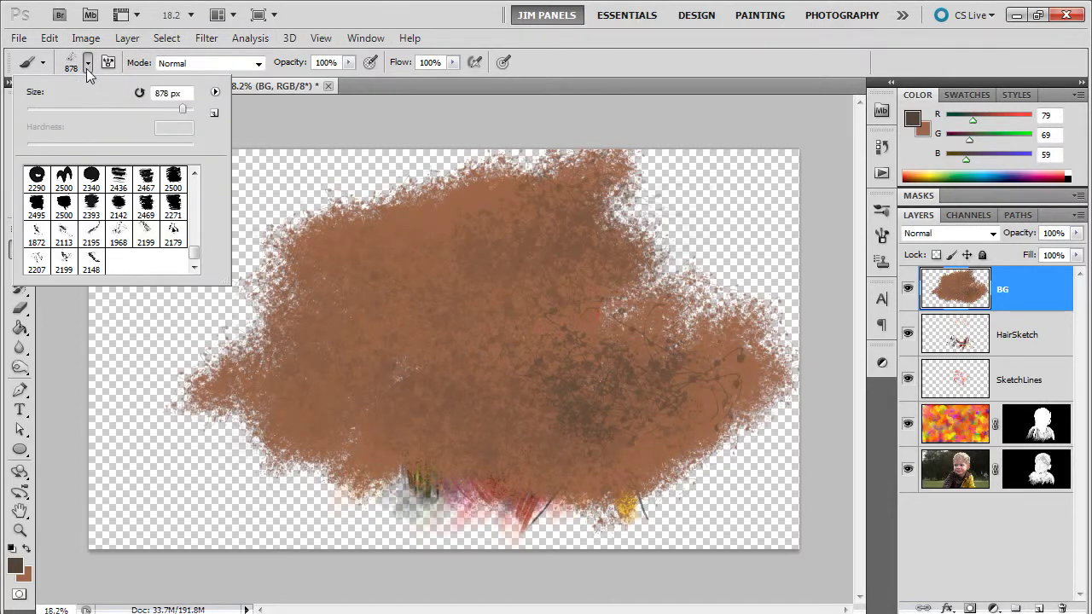
{"action": "left_click", "coordinate": [64, 237]}
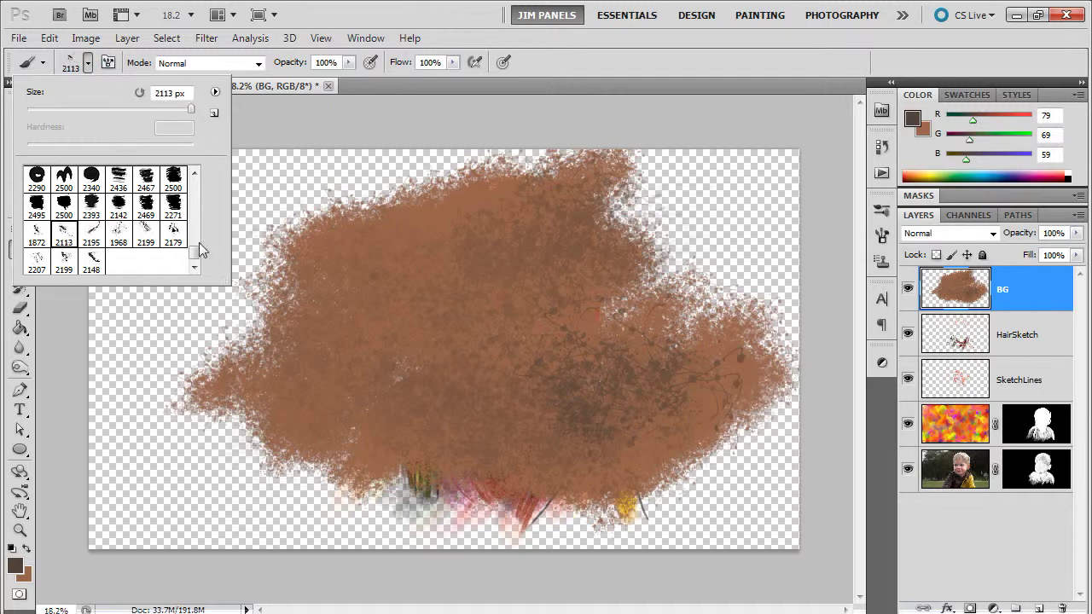
{"action": "left_click", "coordinate": [882, 235]}
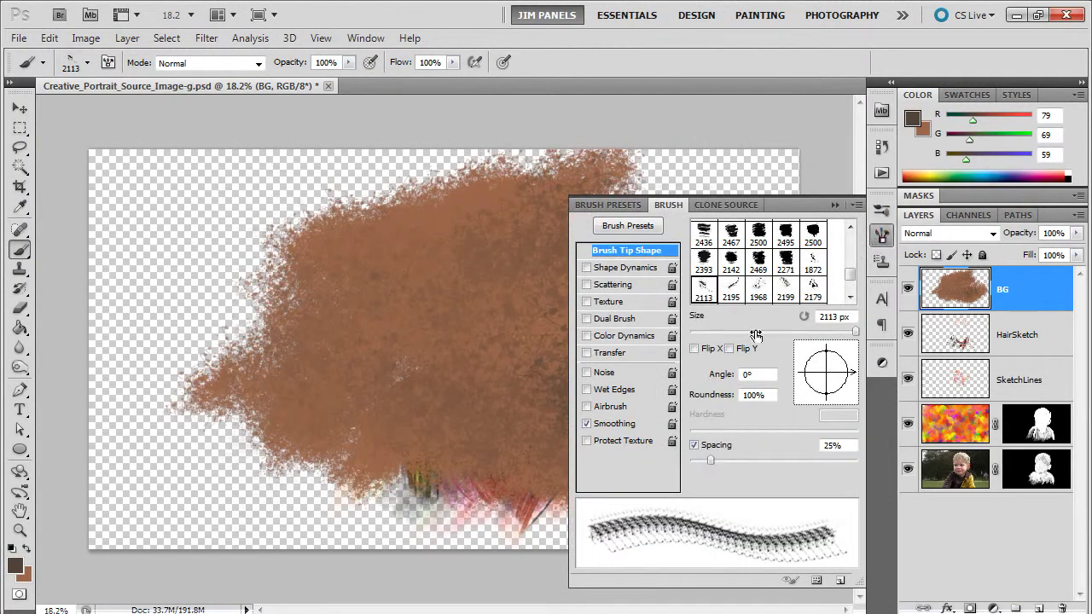
{"action": "left_click", "coordinate": [633, 269]}
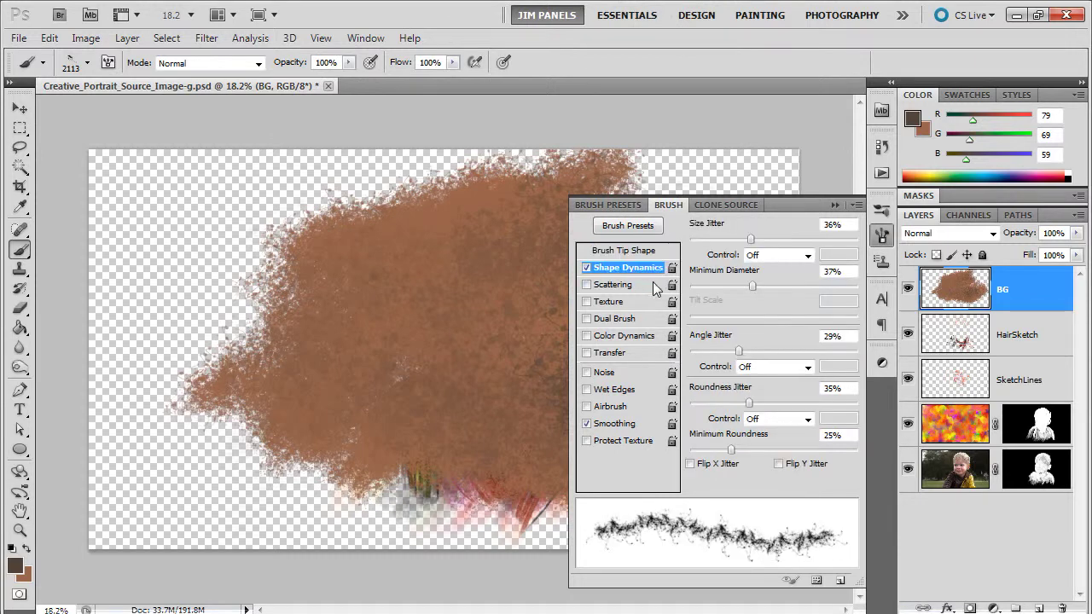
{"action": "left_click", "coordinate": [608, 286]}
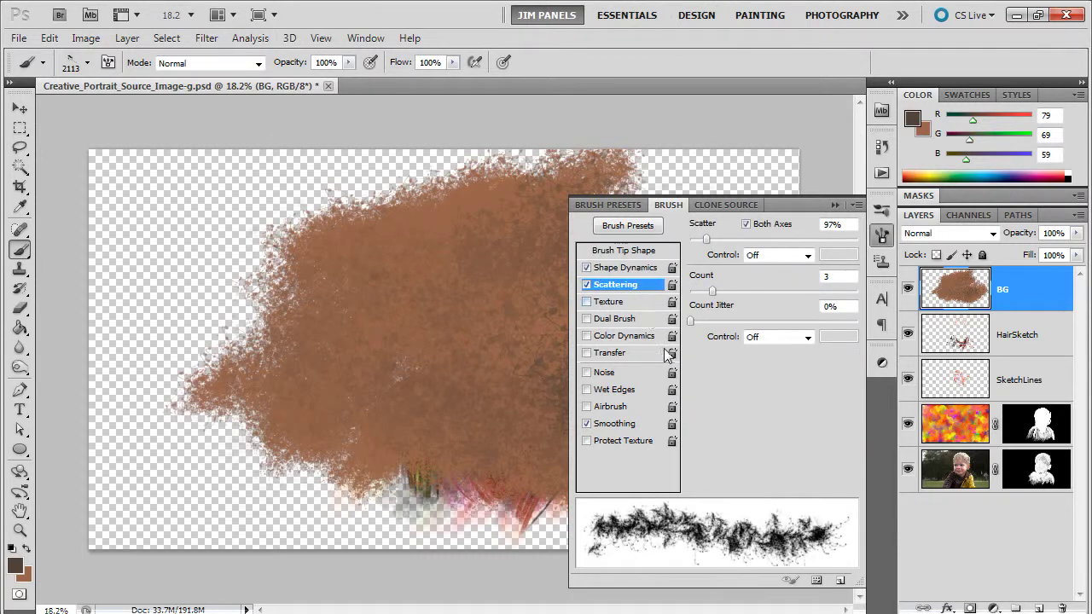
{"action": "left_click", "coordinate": [623, 353]}
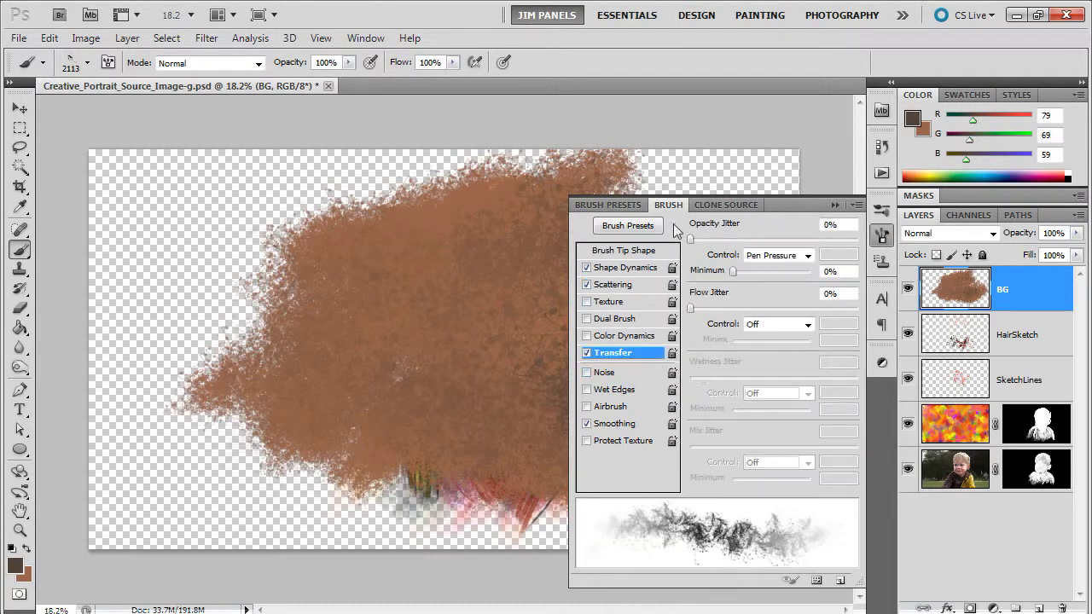
{"action": "left_click", "coordinate": [626, 250]}
{"action": "mouse_move", "coordinate": [711, 461]}
{"action": "left_mouse_down"}
{"action": "mouse_move", "coordinate": [703, 458]}
{"action": "mouse_move", "coordinate": [715, 460]}
{"action": "left_mouse_up"}
Shrink the brush two steps and paint dark brown 4d2d0d texture strokes over BG.
{"action": "left_click", "coordinate": [834, 205]}
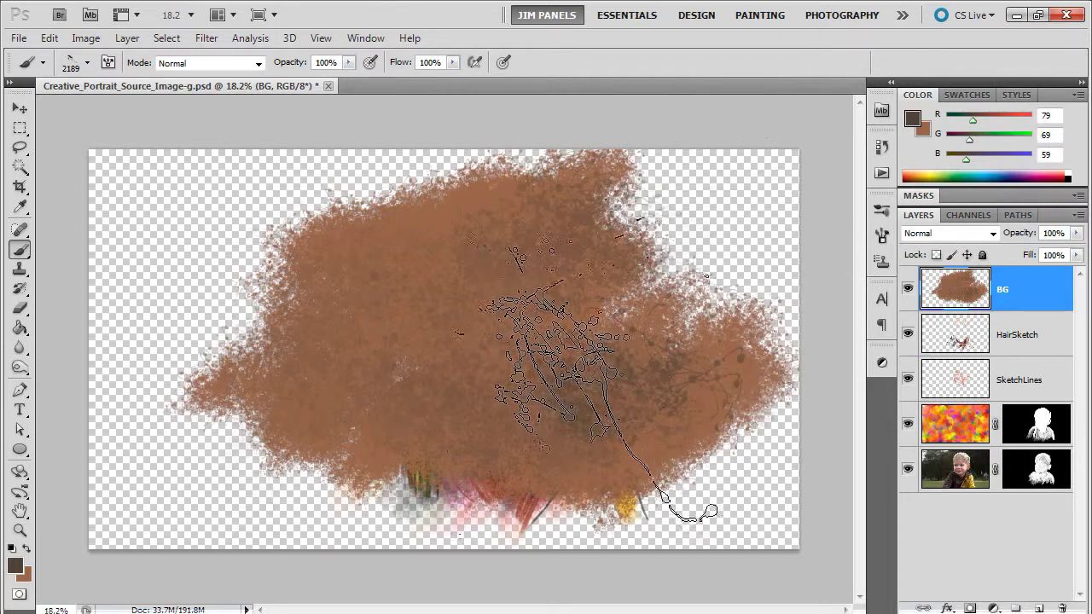
{"action": "key", "text": "bracketleft"}
{"action": "key", "text": "bracketleft"}
{"action": "key", "text": "bracketleft"}
{"action": "key", "text": "bracketleft"}
{"action": "key", "text": "bracketleft"}
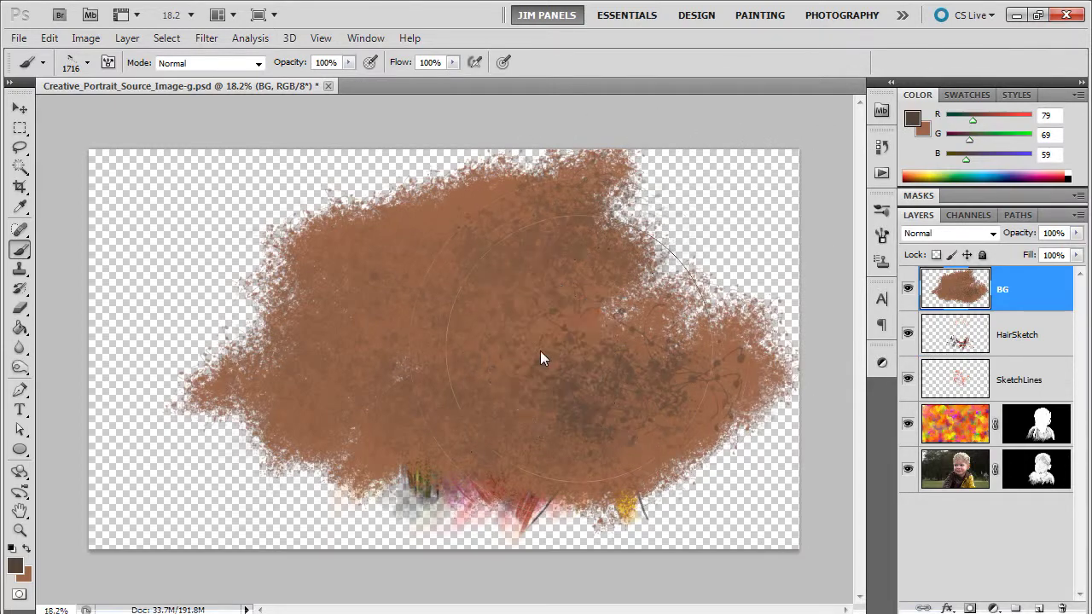
{"action": "key", "text": "bracketleft"}
{"action": "left_click", "coordinate": [17, 567]}
{"action": "left_click", "coordinate": [503, 378]}
{"action": "left_click", "coordinate": [585, 381]}
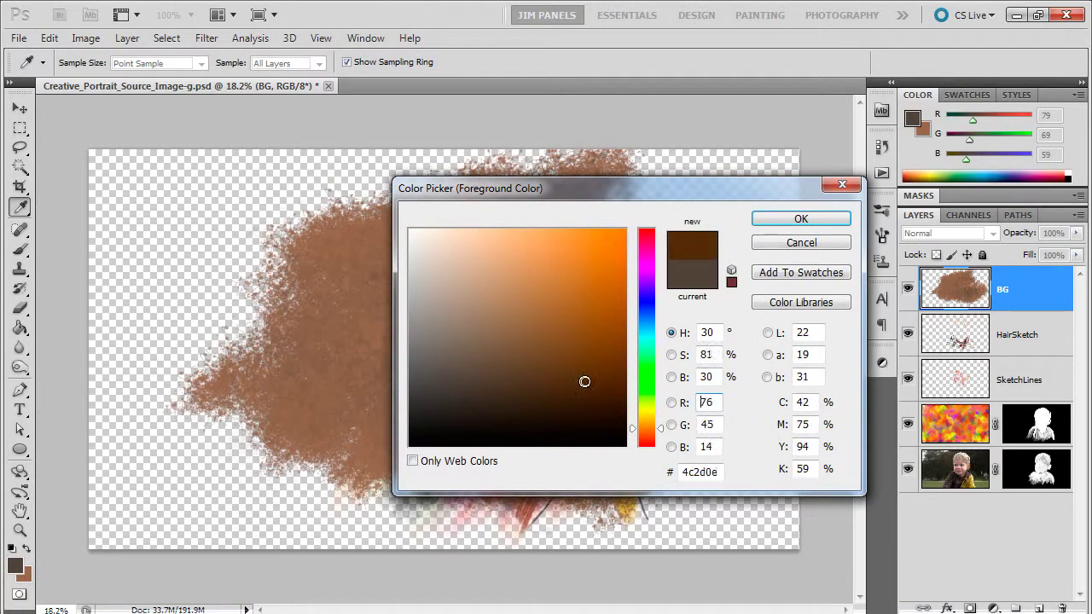
{"action": "left_click", "coordinate": [587, 380]}
{"action": "left_click", "coordinate": [802, 219]}
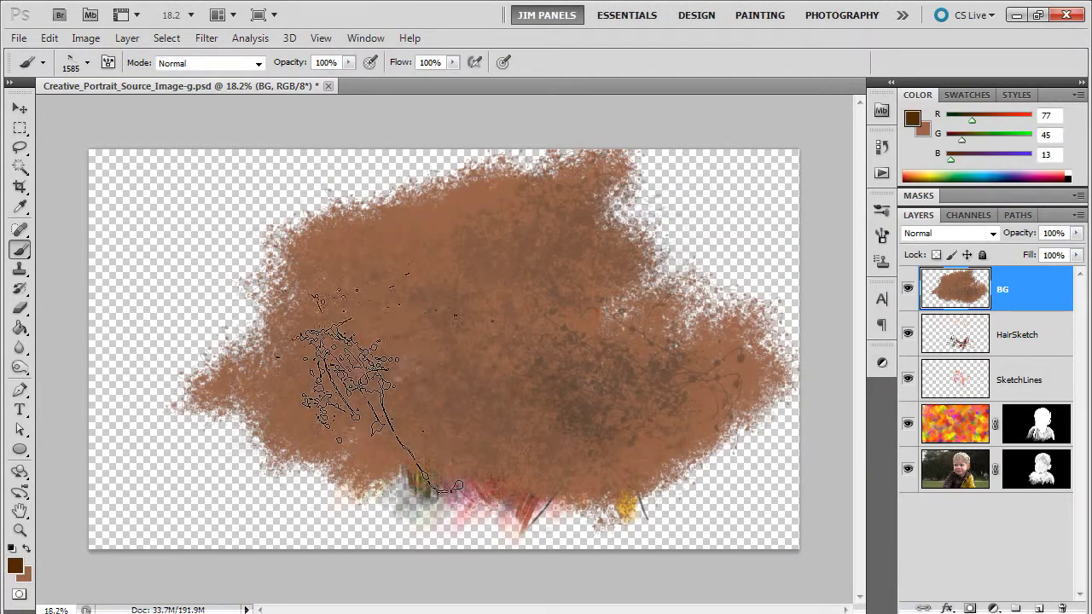
{"action": "mouse_move", "coordinate": [371, 384]}
{"action": "left_mouse_down"}
{"action": "mouse_move", "coordinate": [340, 380]}
{"action": "mouse_move", "coordinate": [404, 303]}
{"action": "mouse_move", "coordinate": [539, 242]}
{"action": "mouse_move", "coordinate": [479, 256]}
{"action": "mouse_move", "coordinate": [588, 256]}
{"action": "mouse_move", "coordinate": [692, 395]}
{"action": "mouse_move", "coordinate": [510, 260]}
{"action": "mouse_move", "coordinate": [464, 277]}
{"action": "mouse_move", "coordinate": [381, 284]}
{"action": "mouse_move", "coordinate": [538, 303]}
{"action": "mouse_move", "coordinate": [451, 293]}
{"action": "mouse_move", "coordinate": [338, 388]}
{"action": "mouse_move", "coordinate": [532, 386]}
{"action": "mouse_move", "coordinate": [624, 433]}
{"action": "mouse_move", "coordinate": [370, 464]}
{"action": "mouse_move", "coordinate": [358, 428]}
{"action": "mouse_move", "coordinate": [291, 434]}
{"action": "left_mouse_up"}
Paint light brown ba8562 texture strokes across the BG layer.
{"action": "left_click", "coordinate": [26, 551]}
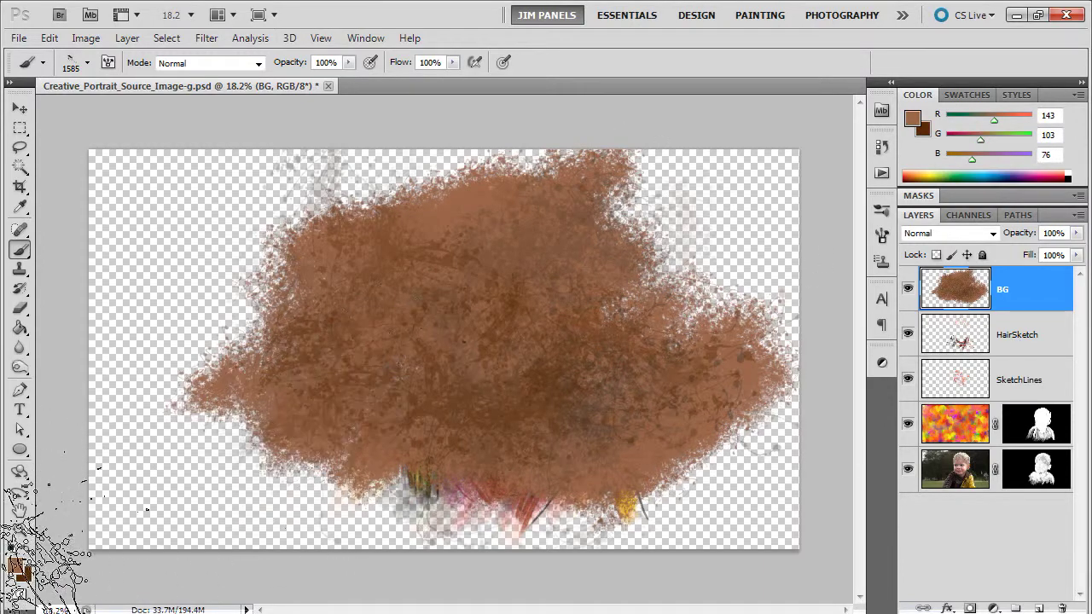
{"action": "left_click", "coordinate": [19, 572]}
{"action": "left_click_drag", "start_coordinate": [506, 328], "coordinate": [511, 287]}
{"action": "left_click", "coordinate": [801, 220]}
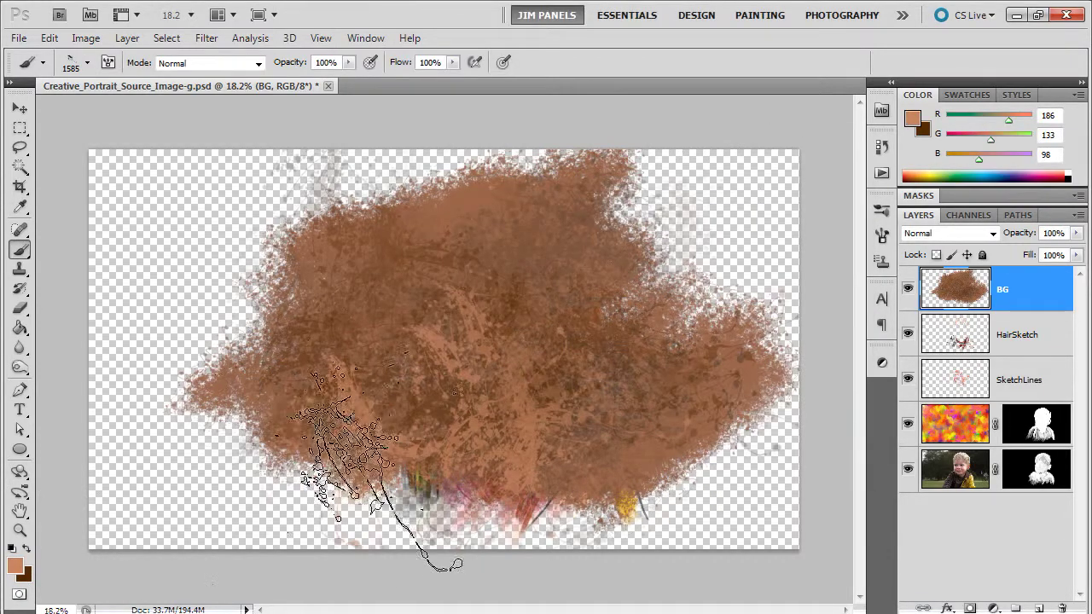
{"action": "mouse_move", "coordinate": [706, 392]}
{"action": "left_mouse_down"}
{"action": "mouse_move", "coordinate": [635, 423]}
{"action": "mouse_move", "coordinate": [605, 224]}
{"action": "mouse_move", "coordinate": [737, 370]}
{"action": "mouse_move", "coordinate": [482, 443]}
{"action": "left_mouse_up"}
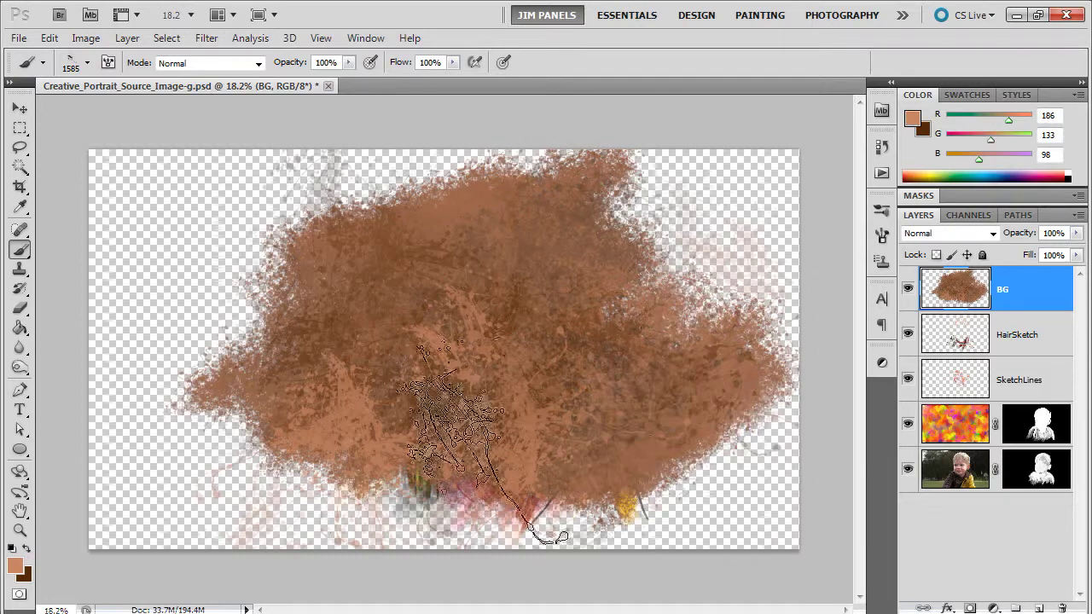
{"action": "left_click", "coordinate": [21, 530]}
{"action": "left_click_drag", "start_coordinate": [264, 380], "coordinate": [538, 400]}
Duplicate the BG layer and shift the copy up and to the left.
{"action": "left_click", "coordinate": [538, 399]}
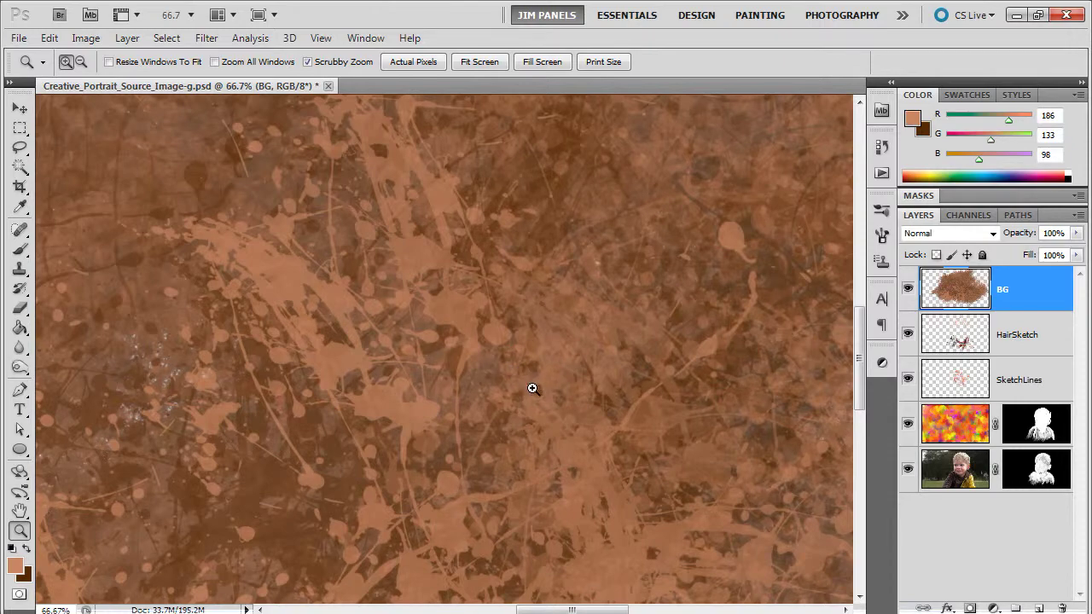
{"action": "left_click", "coordinate": [542, 393], "text": "alt"}
{"action": "left_click", "coordinate": [563, 418], "text": "alt"}
{"action": "left_click", "coordinate": [570, 437], "text": "alt"}
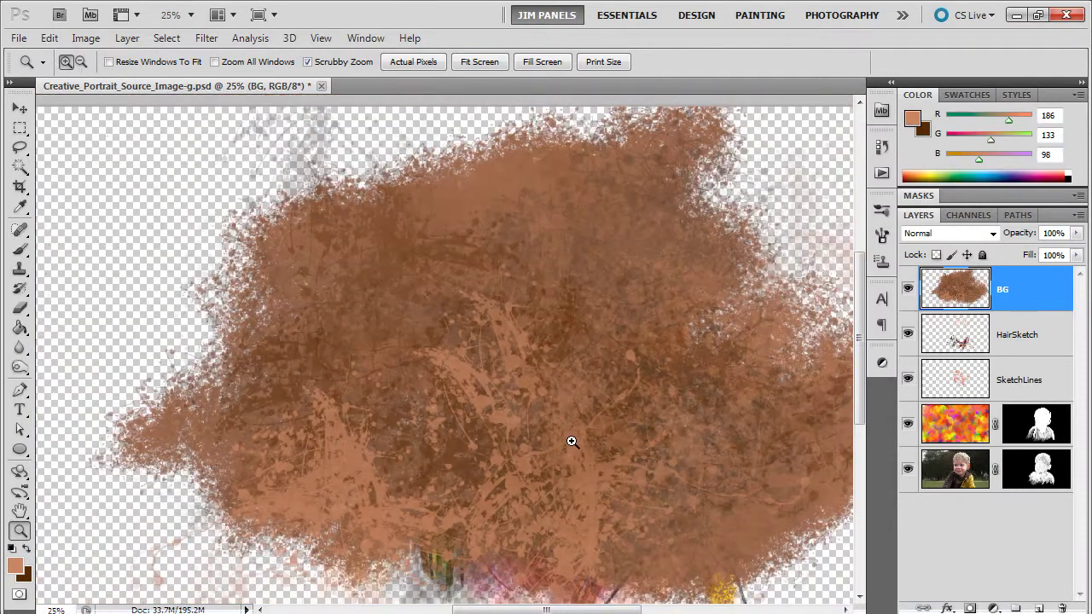
{"action": "left_click_drag", "start_coordinate": [595, 445], "coordinate": [541, 383]}
{"action": "left_click", "coordinate": [546, 393], "text": "alt"}
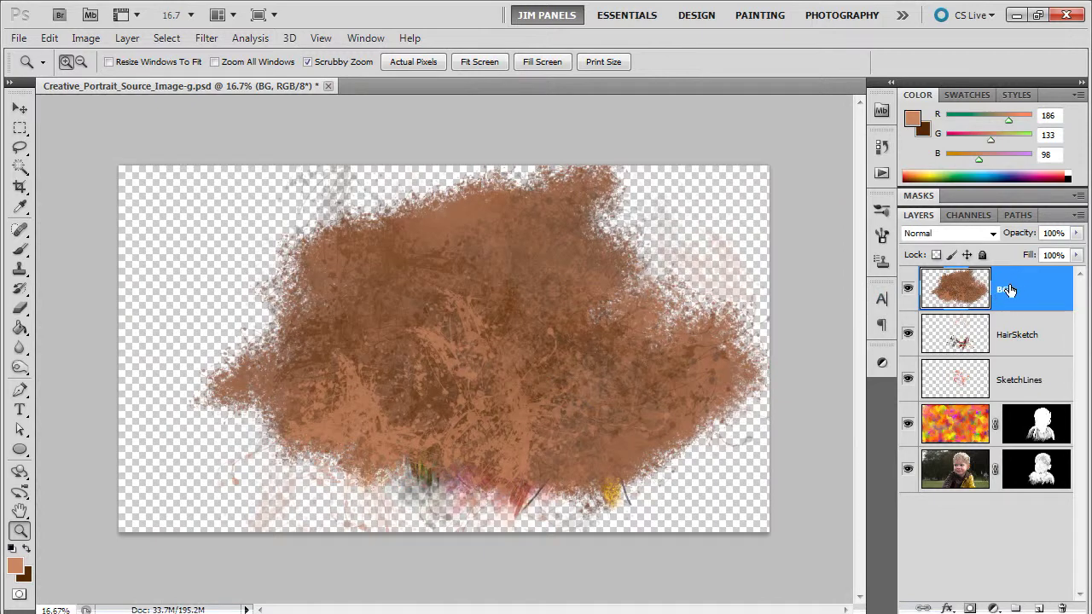
{"action": "left_click_drag", "start_coordinate": [1007, 290], "coordinate": [1039, 608]}
{"action": "left_click", "coordinate": [20, 109]}
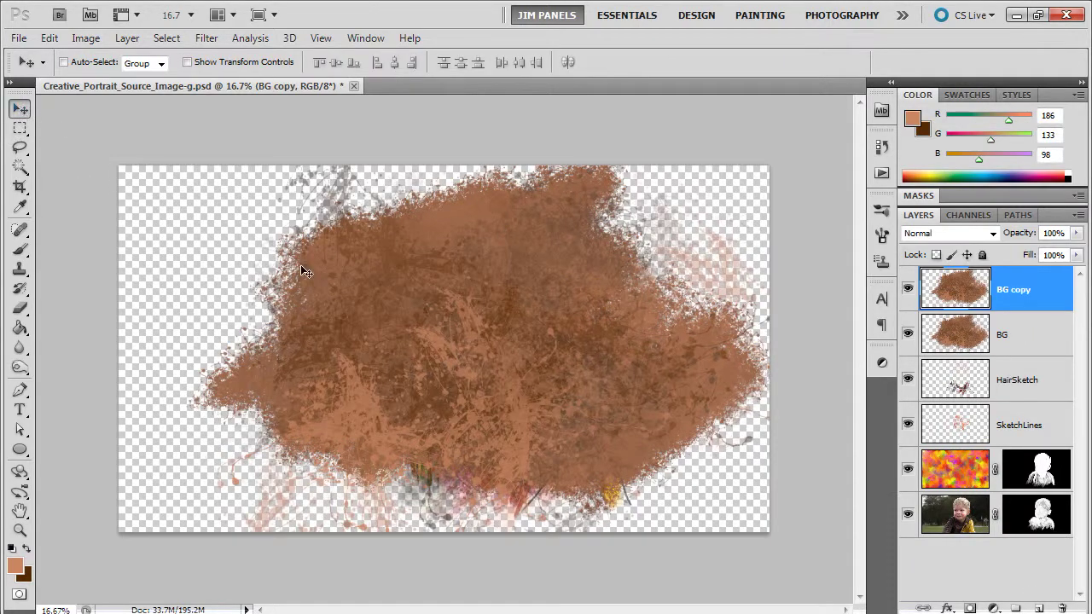
{"action": "left_click_drag", "start_coordinate": [300, 264], "coordinate": [332, 255]}
Rotate the BG copy about 40° and merge it down into BG.
{"action": "key", "text": "ctrl+t"}
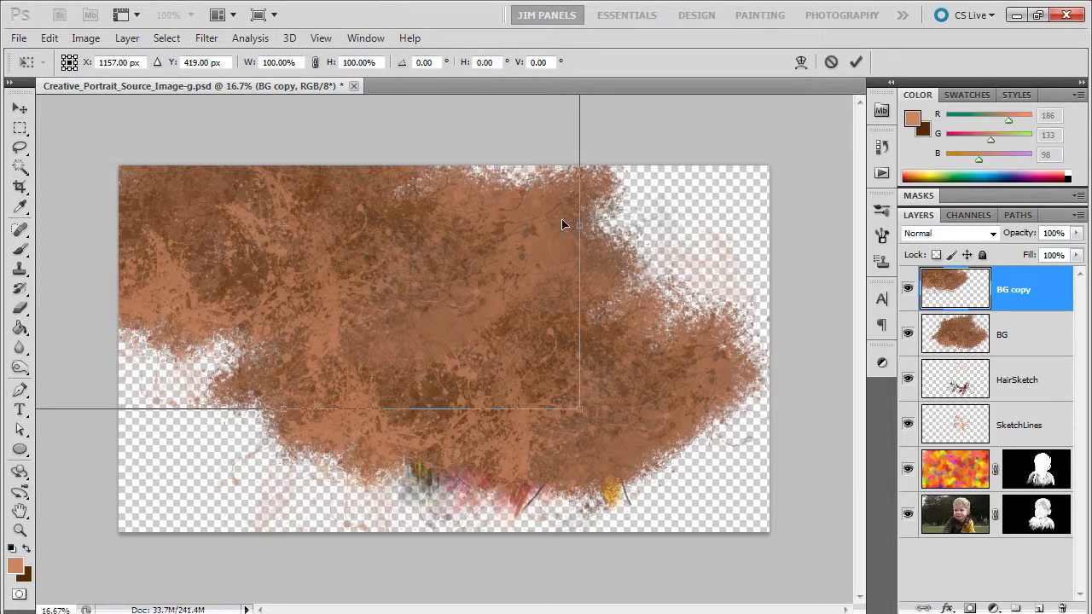
{"action": "left_click_drag", "start_coordinate": [622, 288], "coordinate": [438, 315]}
{"action": "key", "text": "Return"}
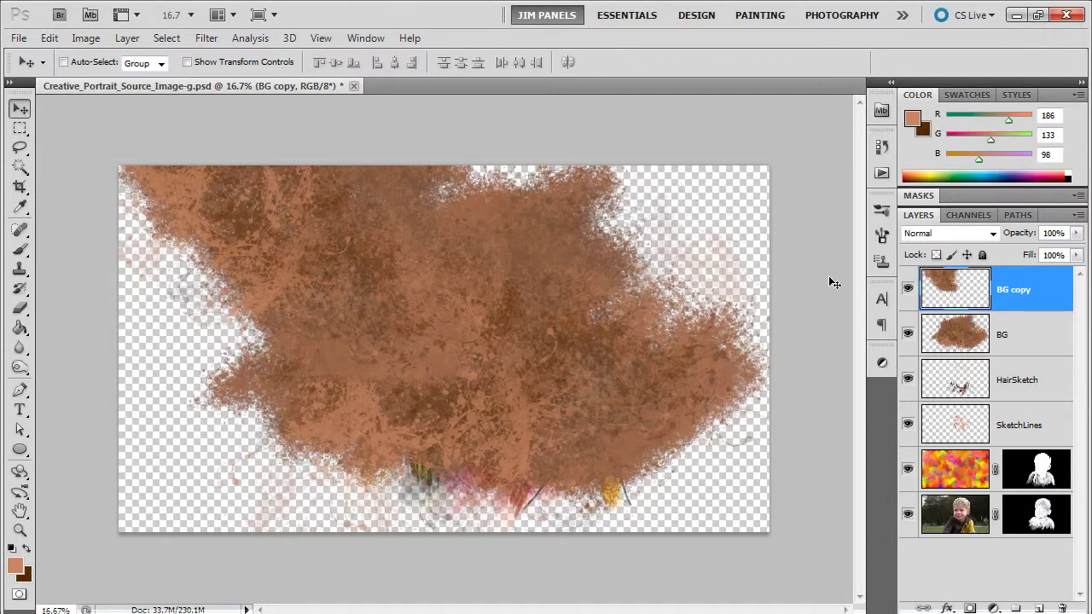
{"action": "key", "text": "ctrl+e"}
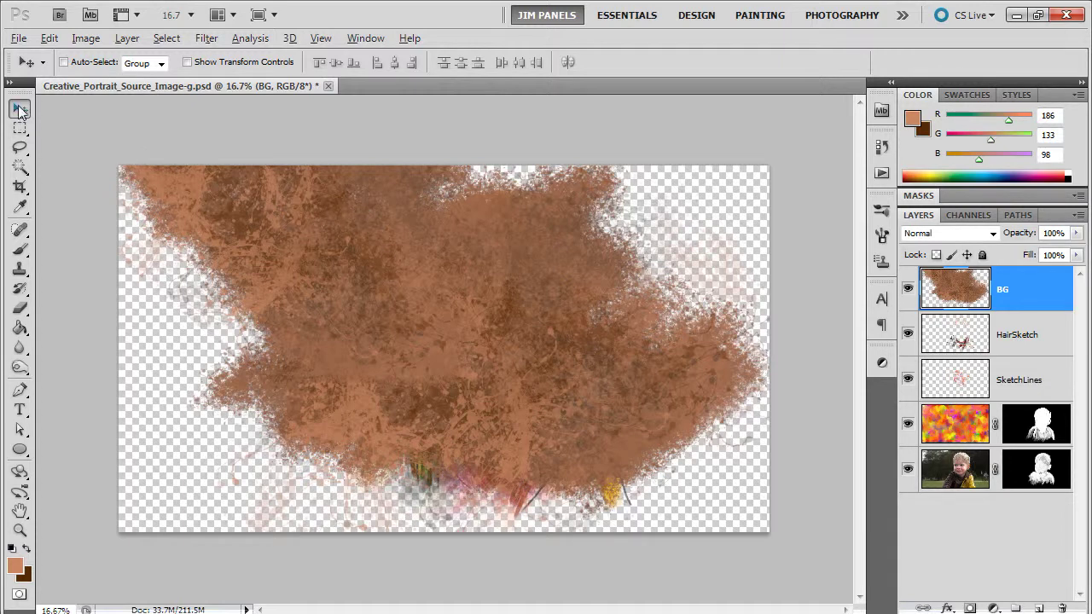
Alt-drag a BG copy rightward, rotate it 150°, move it down-right, and merge it down.
{"action": "left_click_drag", "start_coordinate": [383, 300], "coordinate": [569, 297]}
{"action": "key", "text": "ctrl+t"}
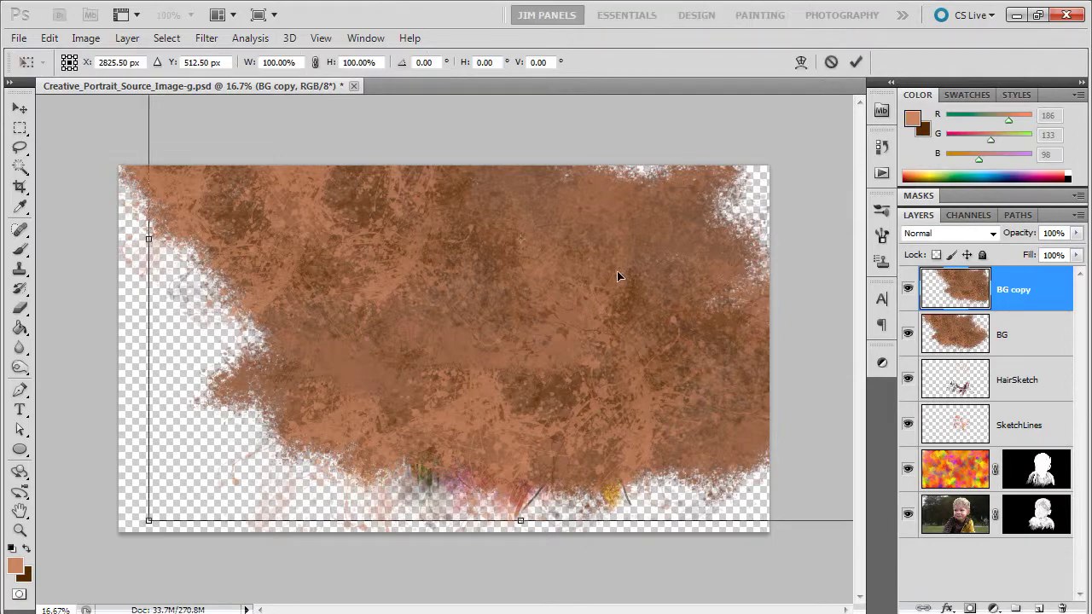
{"action": "left_click_drag", "start_coordinate": [163, 541], "coordinate": [541, 192]}
{"action": "left_click_drag", "start_coordinate": [602, 236], "coordinate": [754, 249]}
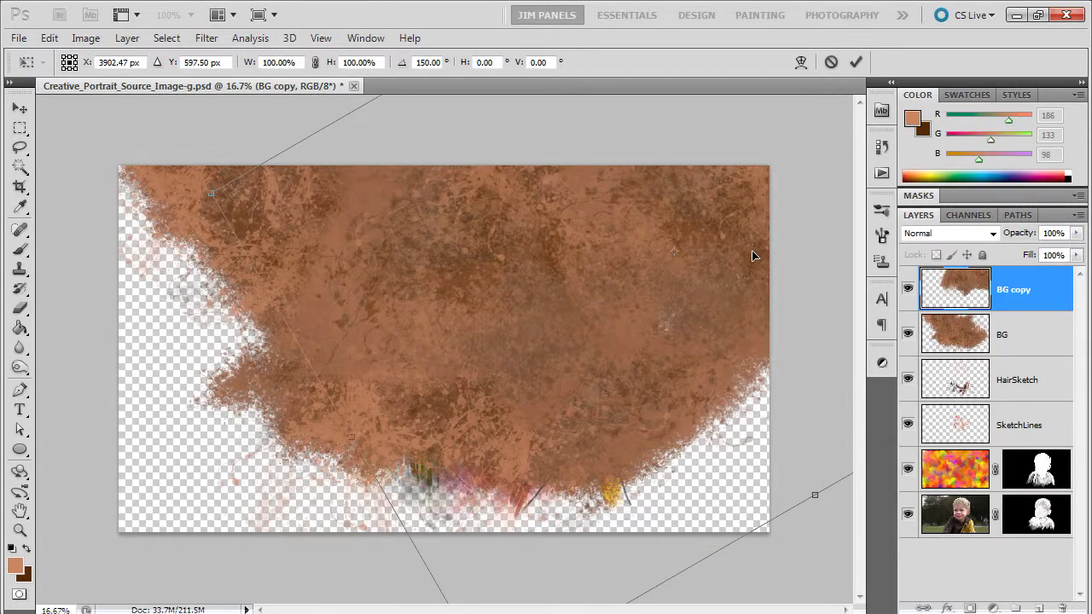
{"action": "left_click_drag", "start_coordinate": [606, 254], "coordinate": [643, 288]}
{"action": "key", "text": "Return"}
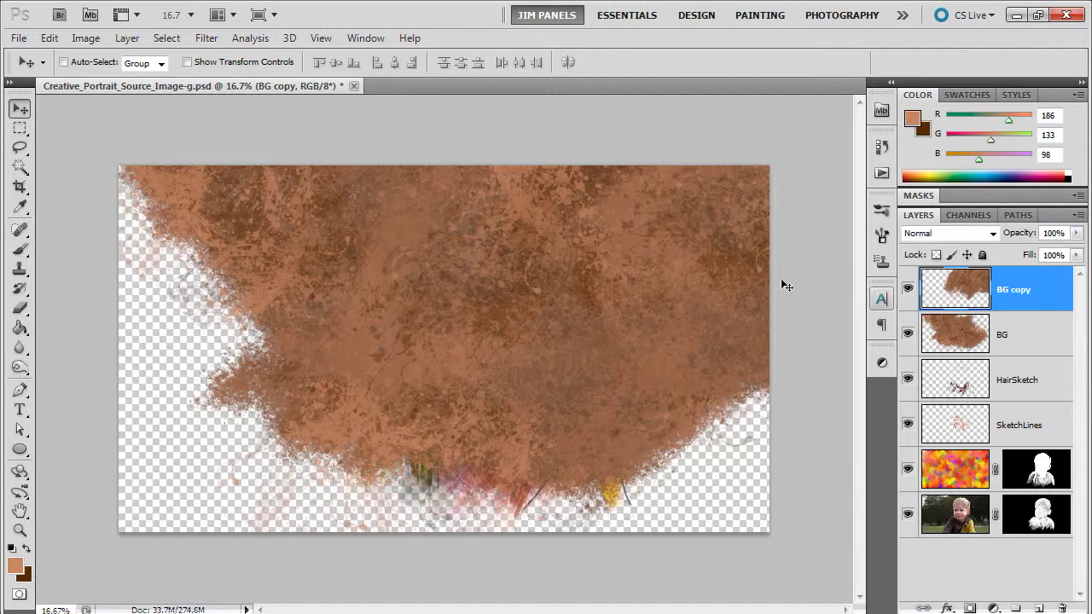
{"action": "key", "text": "ctrl+e"}
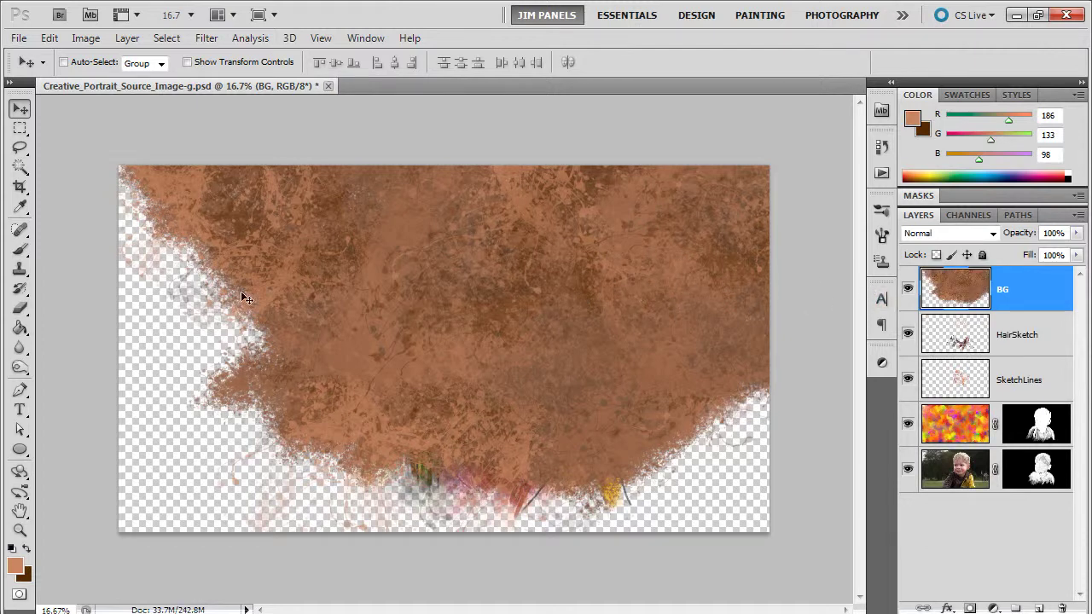
Pick dark grey-brown #4a3f3f (R74 G63 B63) as foreground and return to the Brush tool.
{"action": "left_click", "coordinate": [19, 254]}
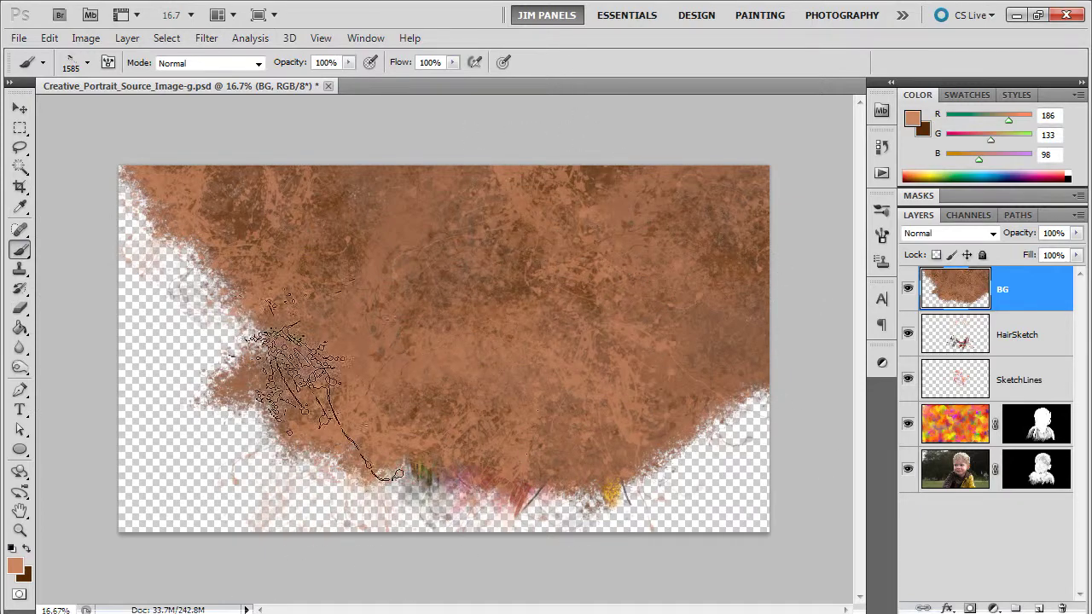
{"action": "left_click", "coordinate": [16, 564]}
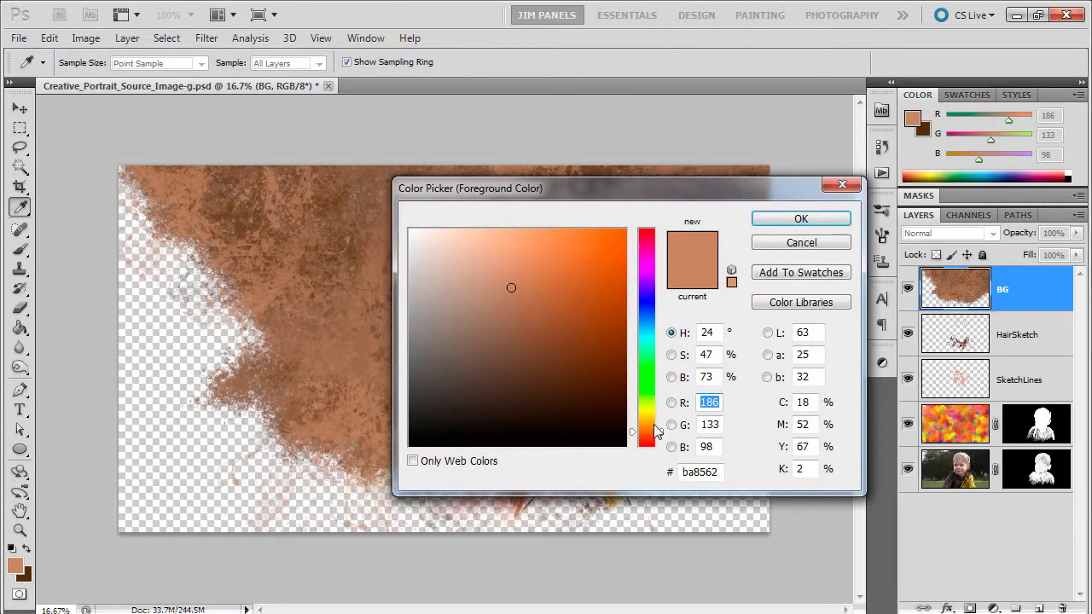
{"action": "left_click_drag", "start_coordinate": [659, 433], "coordinate": [671, 336]}
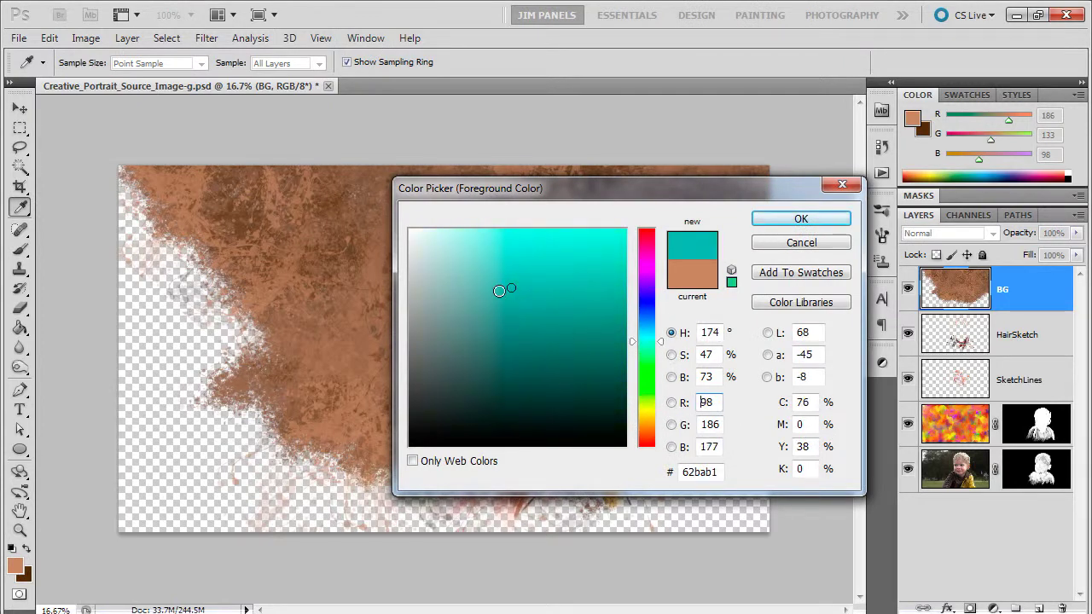
{"action": "left_click_drag", "start_coordinate": [504, 288], "coordinate": [441, 344]}
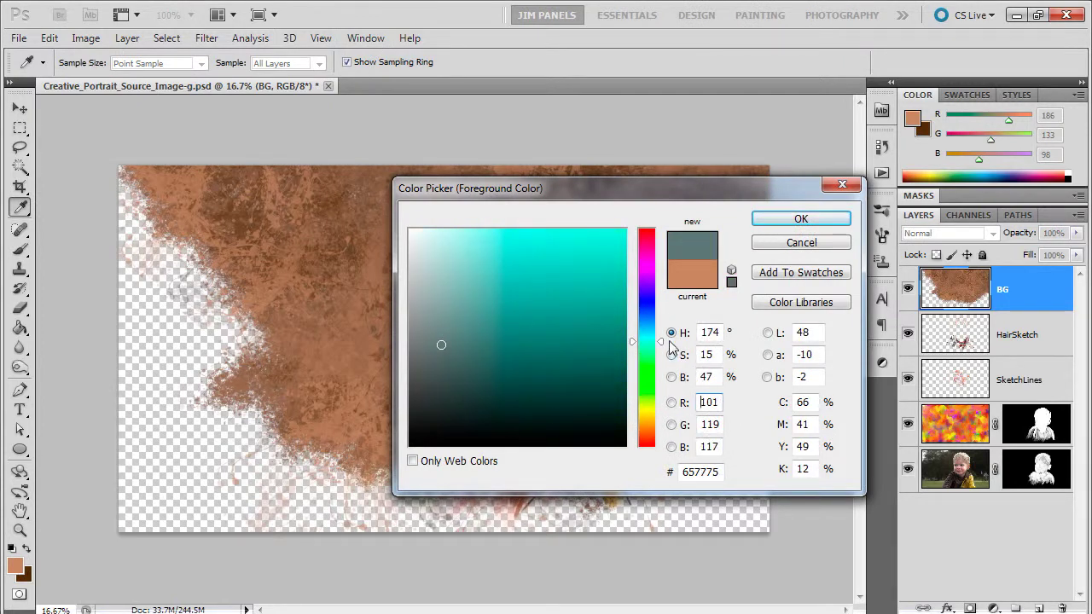
{"action": "left_click_drag", "start_coordinate": [669, 342], "coordinate": [661, 328]}
{"action": "left_click_drag", "start_coordinate": [439, 324], "coordinate": [431, 360]}
{"action": "left_click_drag", "start_coordinate": [667, 333], "coordinate": [662, 231]}
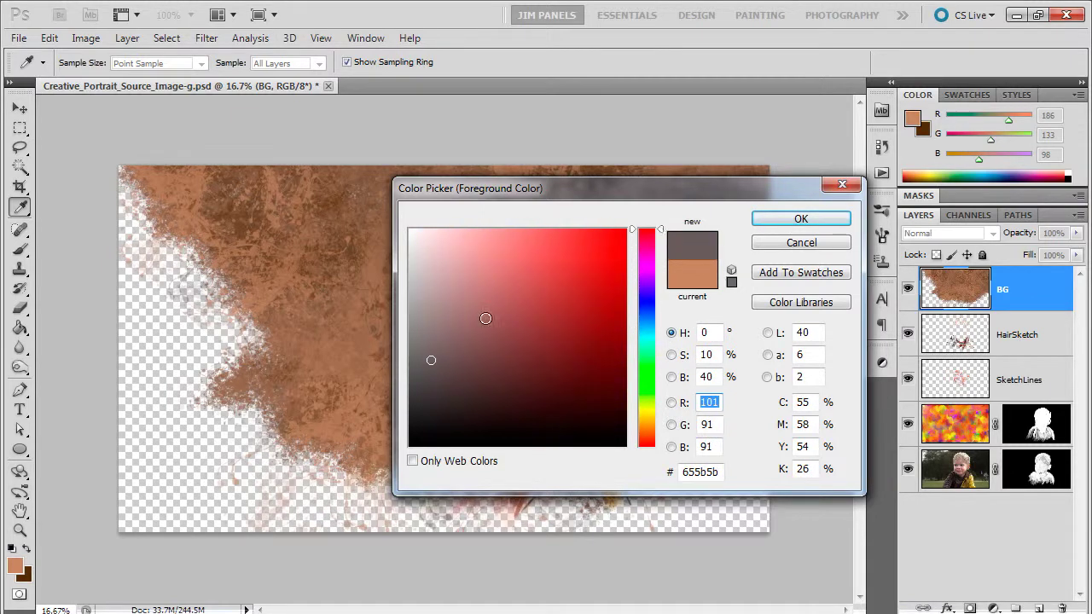
{"action": "mouse_move", "coordinate": [437, 386]}
{"action": "left_mouse_down"}
{"action": "mouse_move", "coordinate": [432, 373]}
{"action": "mouse_move", "coordinate": [442, 383]}
{"action": "left_mouse_up"}
{"action": "left_click", "coordinate": [801, 220]}
{"action": "key", "text": "b"}
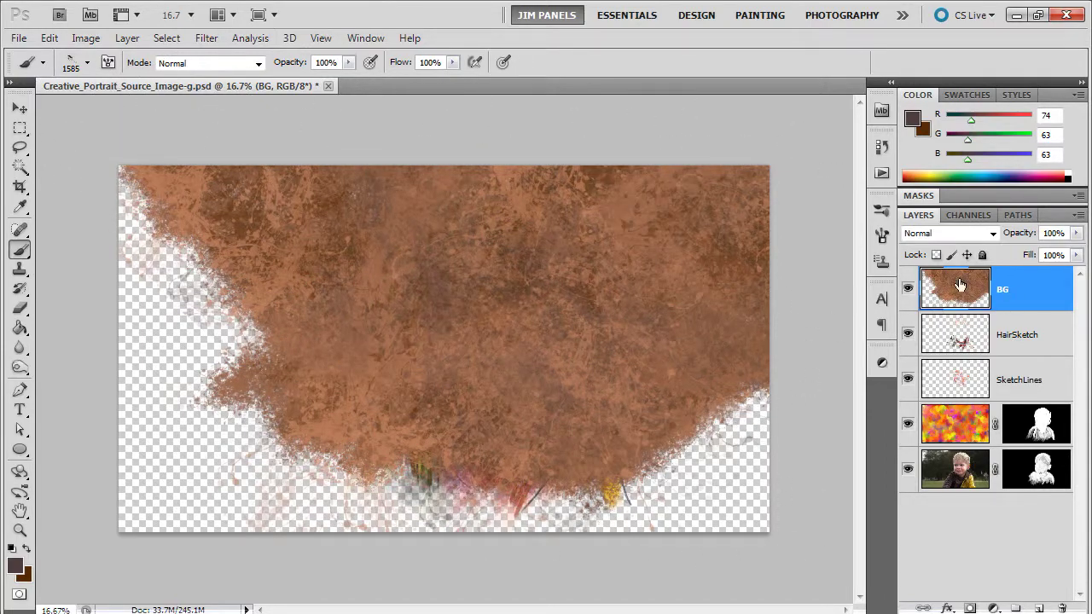
Undo the accidental merge, duplicate BG, slide the copy down over transparent areas, and merge down.
{"action": "key", "text": "ctrl+e"}
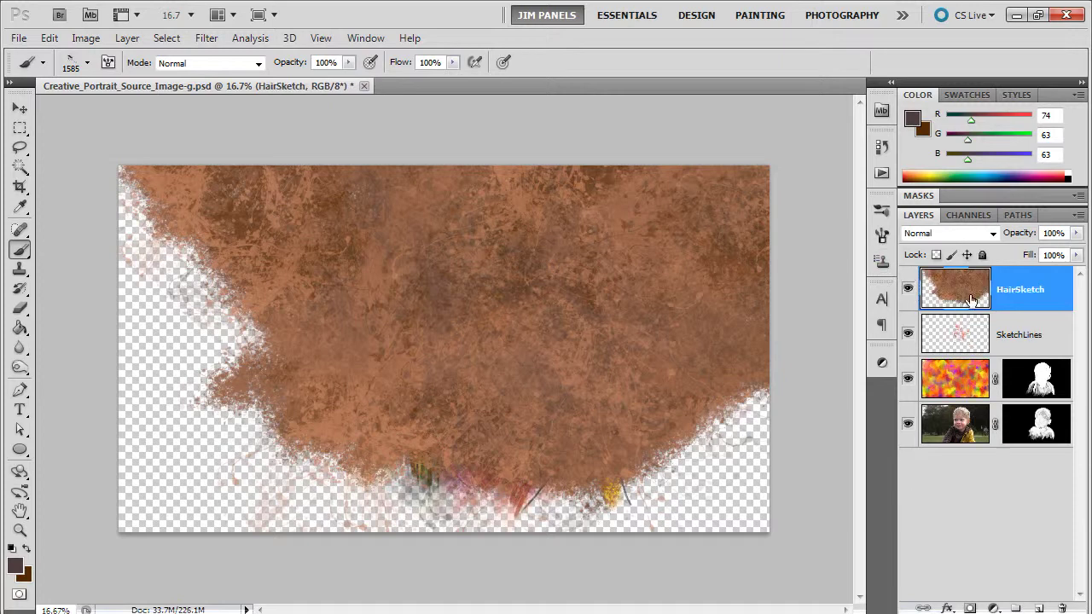
{"action": "key", "text": "ctrl+z"}
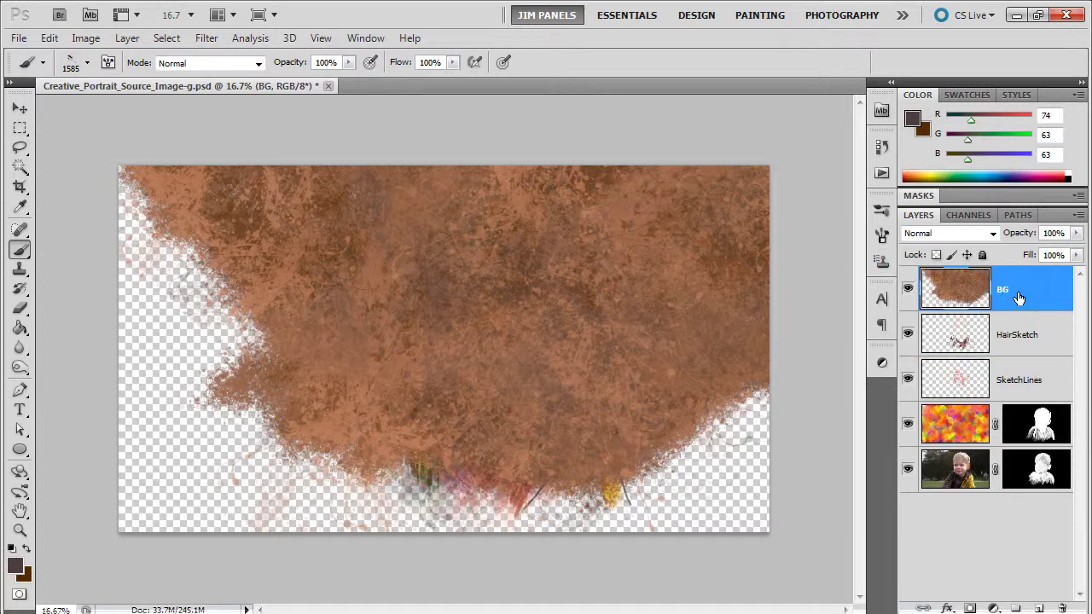
{"action": "left_click_drag", "start_coordinate": [1005, 291], "coordinate": [1039, 608]}
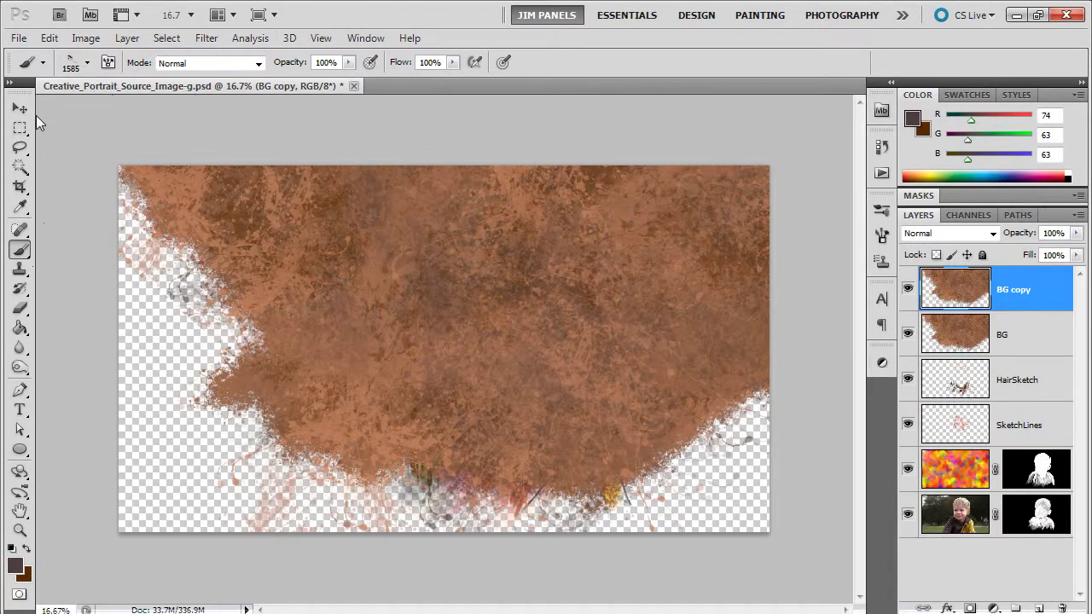
{"action": "left_click", "coordinate": [24, 111]}
{"action": "left_click_drag", "start_coordinate": [512, 266], "coordinate": [500, 504]}
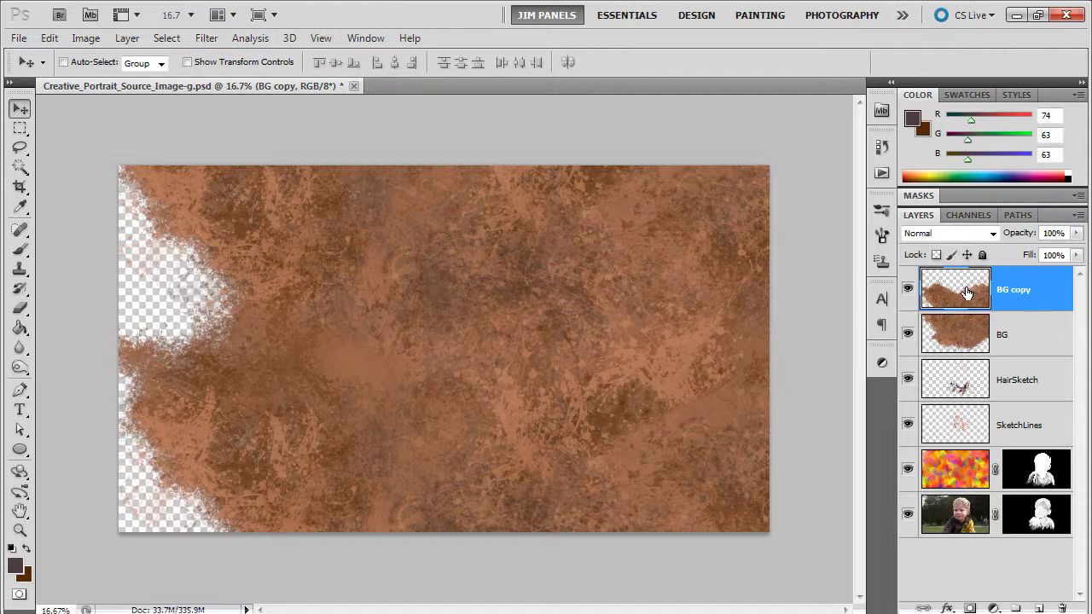
{"action": "key", "text": "ctrl+e"}
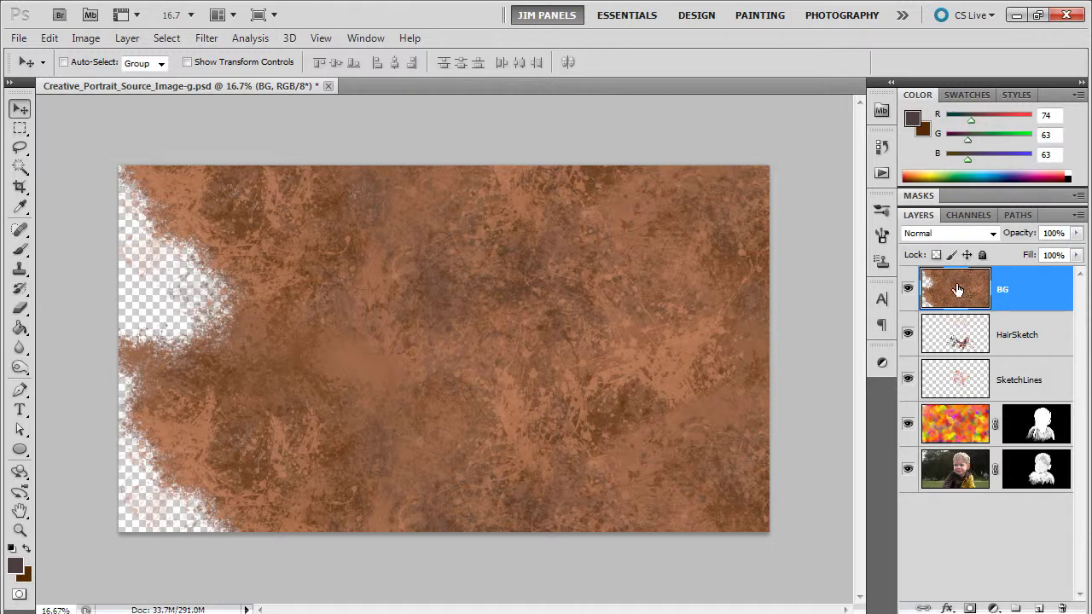
Copy the BG texture to a new Layer 1 and slide it over the empty canvas area.
{"action": "left_click", "coordinate": [930, 269], "text": "ctrl"}
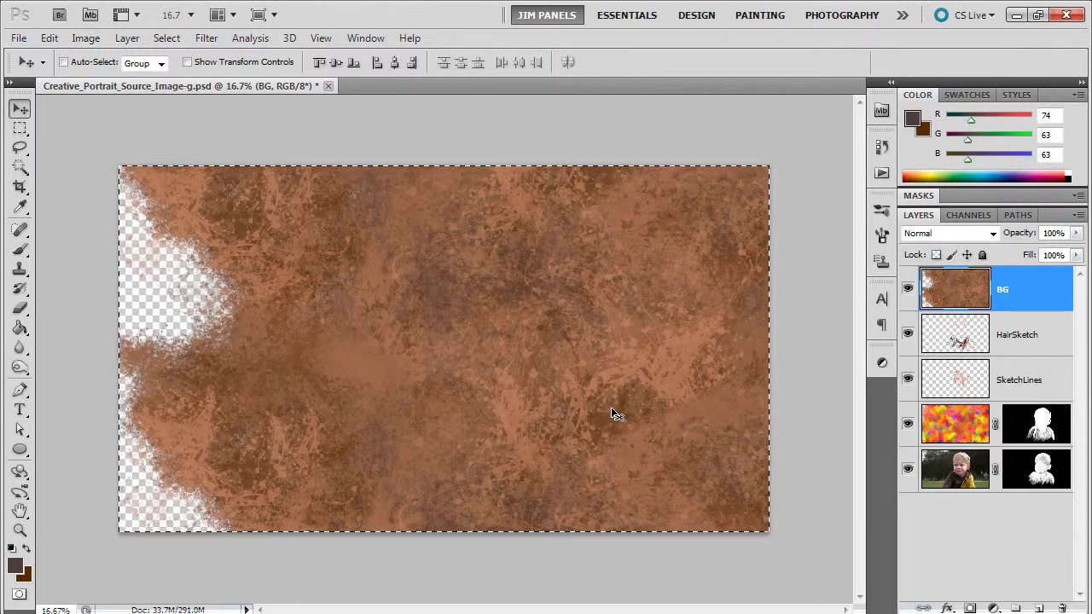
{"action": "key", "text": "ctrl+j"}
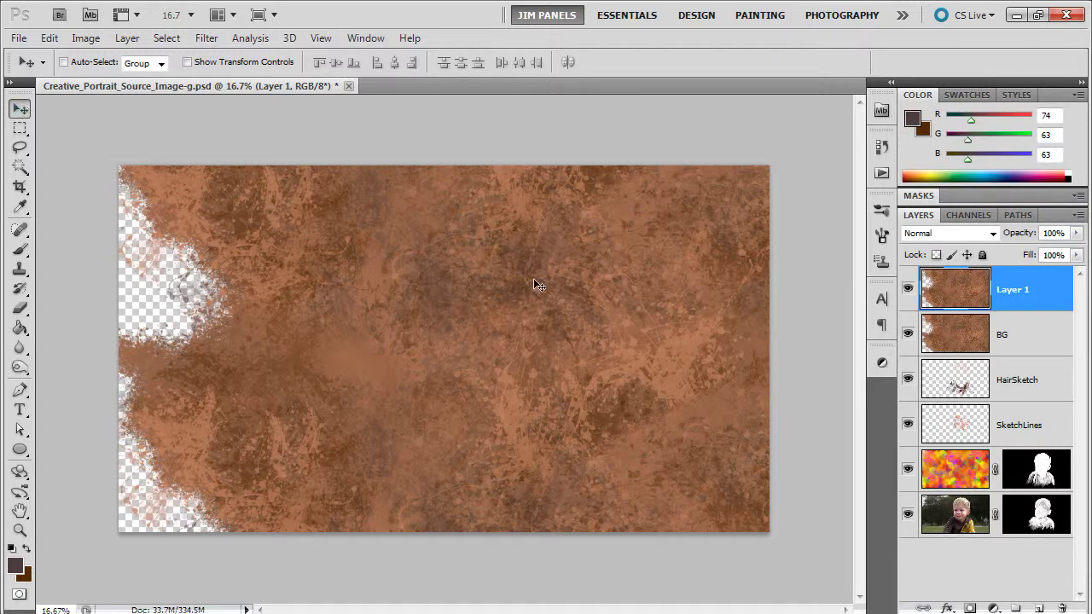
{"action": "left_click_drag", "start_coordinate": [534, 280], "coordinate": [349, 290]}
Rotate Layer 1 about 33° and switch its transform to Distort.
{"action": "key", "text": "ctrl+t"}
{"action": "left_click_drag", "start_coordinate": [597, 154], "coordinate": [478, 468]}
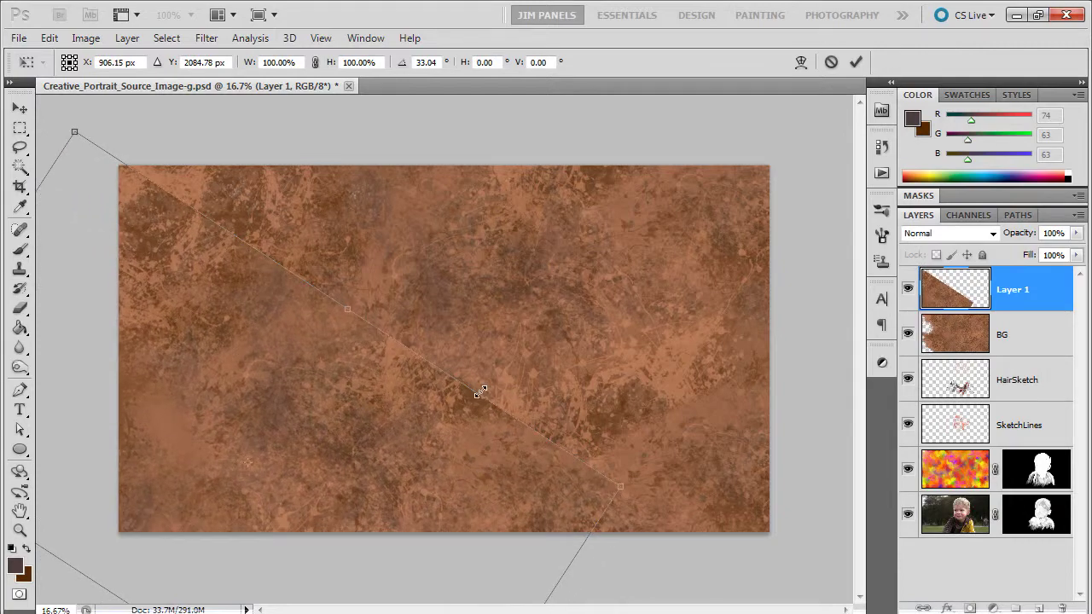
{"action": "left_click", "coordinate": [50, 38]}
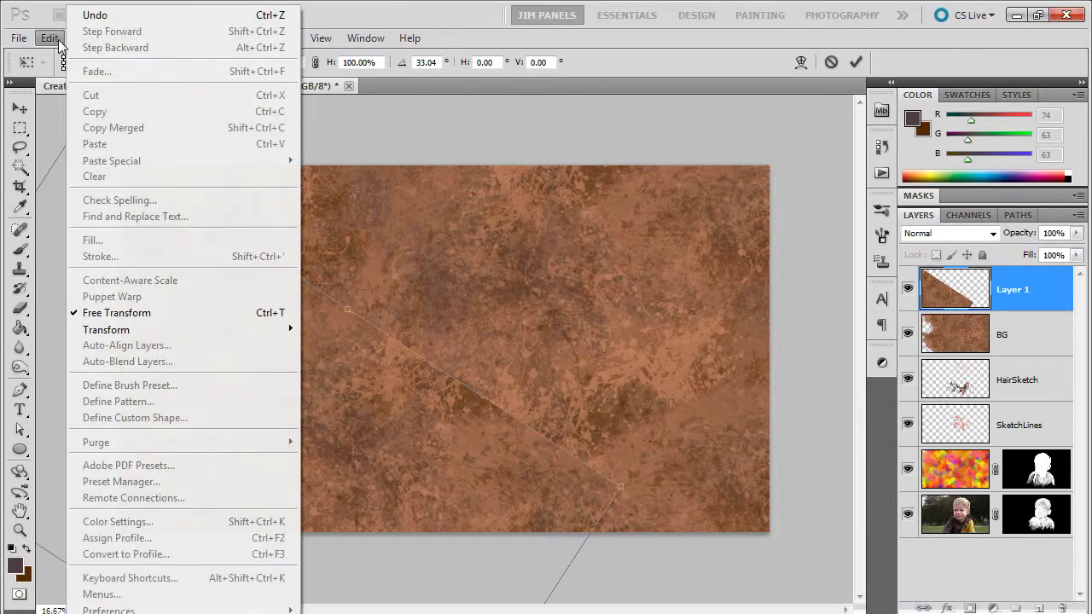
{"action": "mouse_move", "coordinate": [137, 331]}
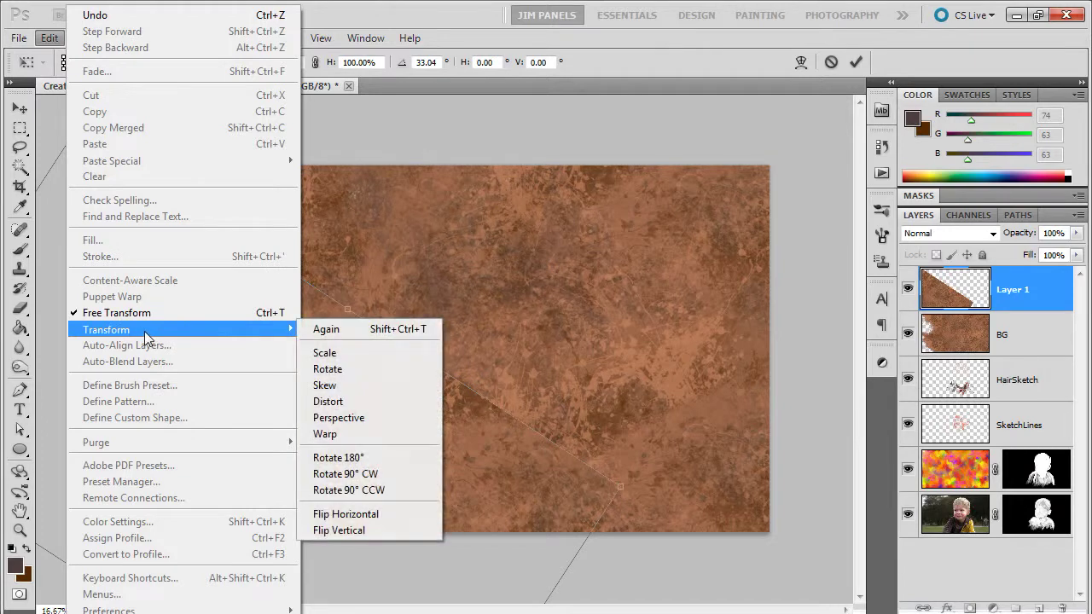
{"action": "left_click", "coordinate": [339, 401]}
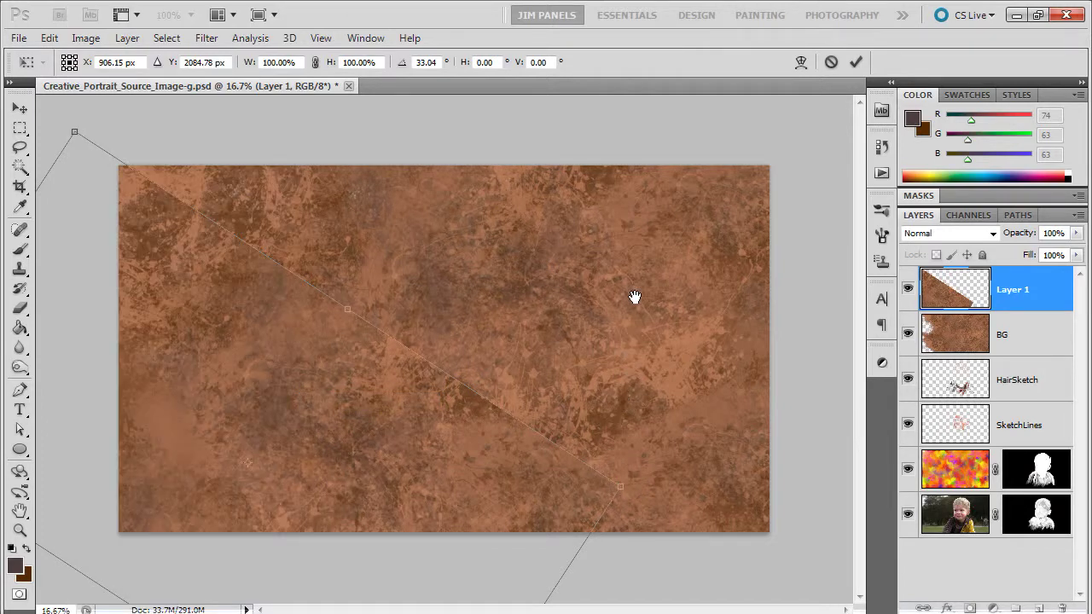
Distort Layer 1's corners over the lower-left canvas, apply, and shift it to hide the top-left seam.
{"action": "key", "text": "Up"}
{"action": "left_click_drag", "start_coordinate": [432, 453], "coordinate": [510, 376]}
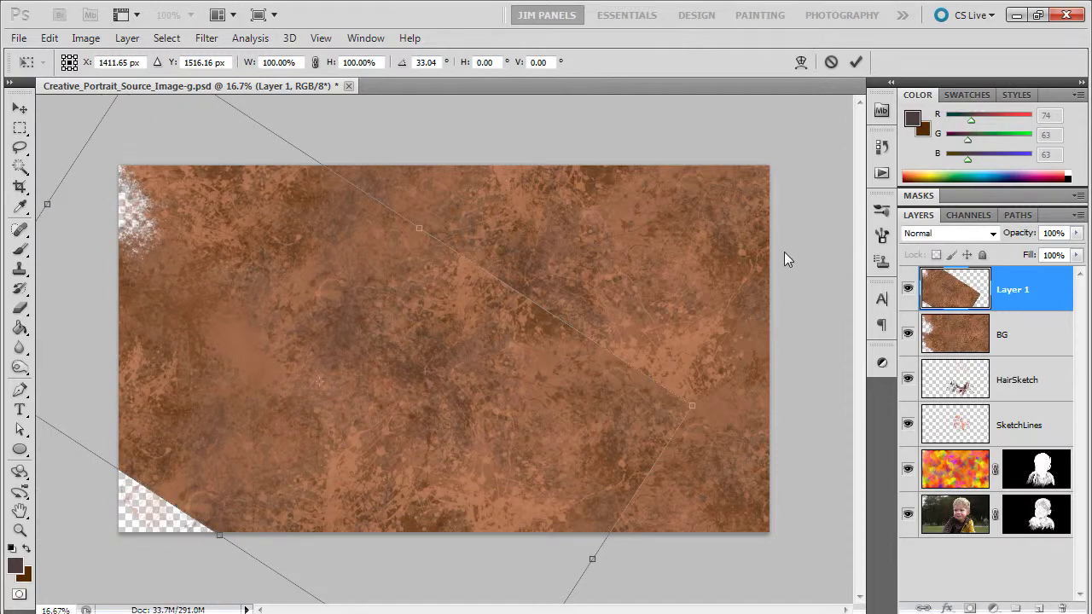
{"action": "scroll", "coordinate": [784, 252], "scroll_direction": "down", "scroll_amount": 3}
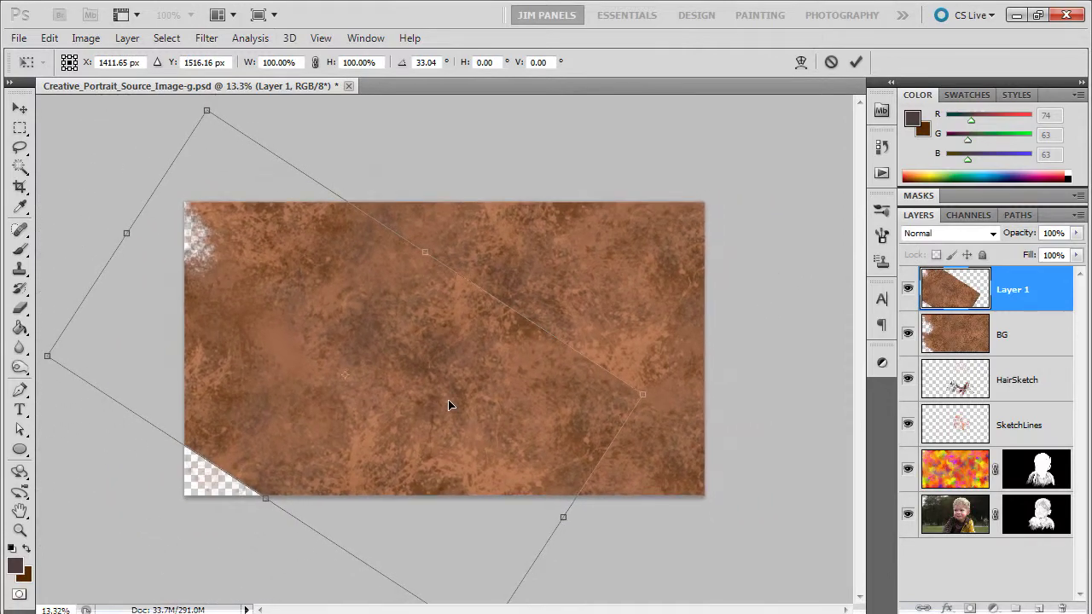
{"action": "left_click_drag", "start_coordinate": [450, 406], "coordinate": [403, 452]}
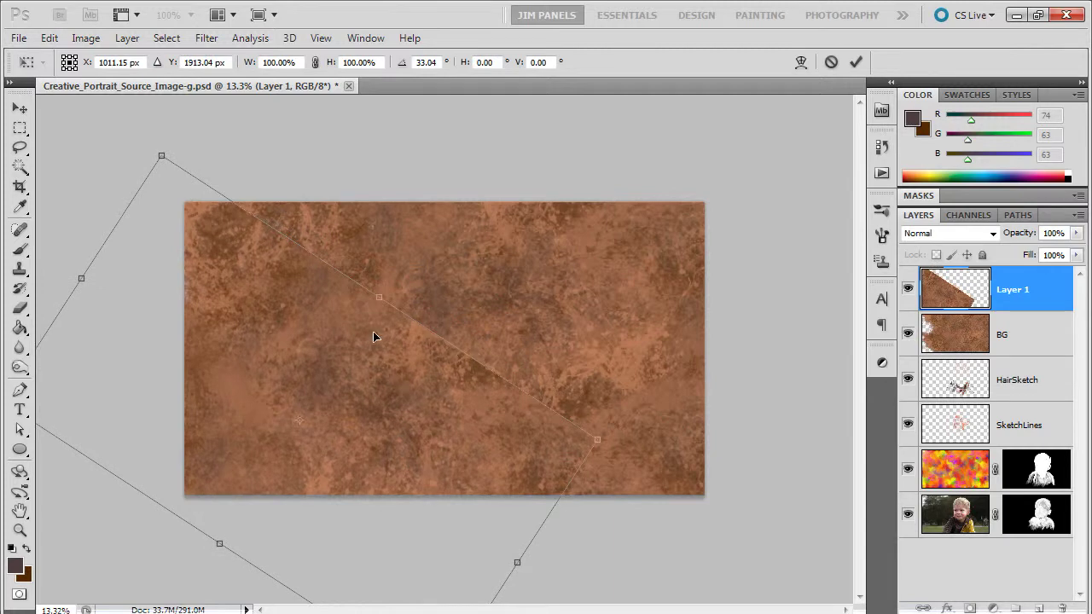
{"action": "left_click_drag", "start_coordinate": [168, 161], "coordinate": [169, 186]}
{"action": "left_click_drag", "start_coordinate": [588, 433], "coordinate": [600, 584]}
{"action": "left_click_drag", "start_coordinate": [401, 461], "coordinate": [363, 428]}
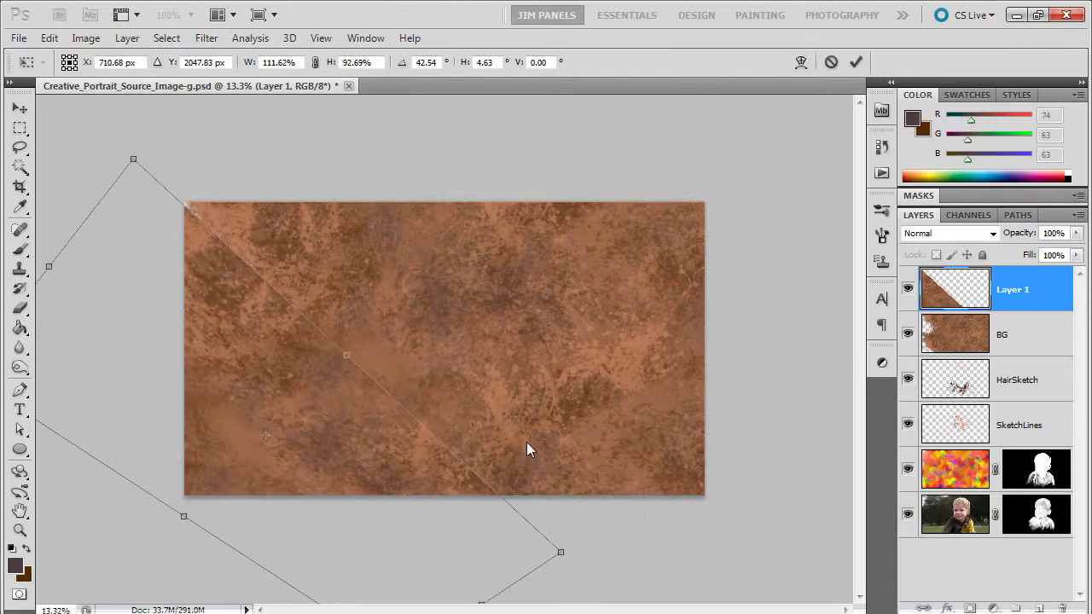
{"action": "key", "text": "Return"}
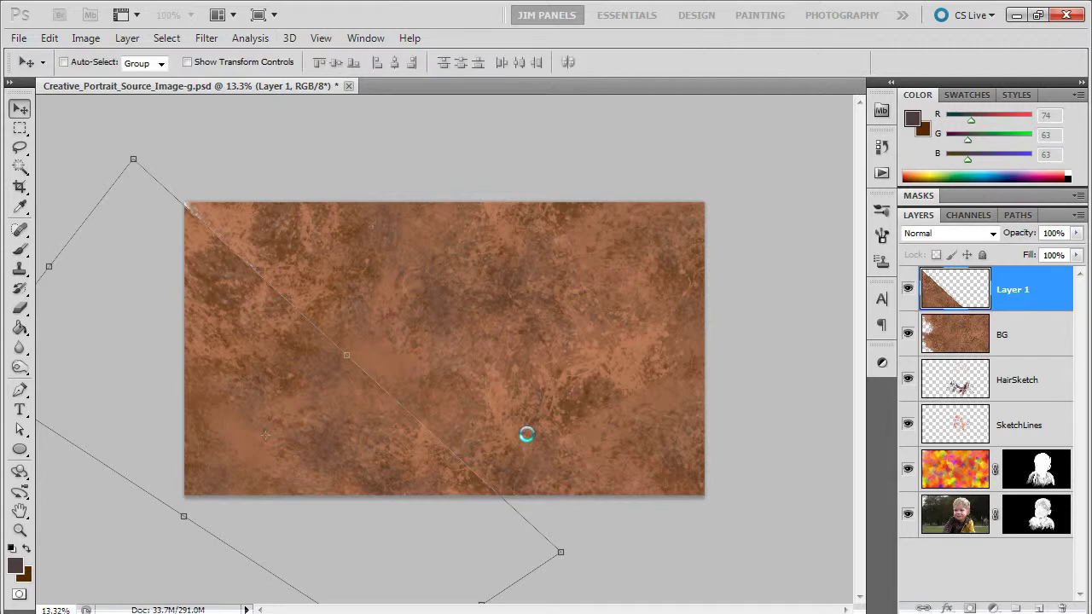
{"action": "left_click_drag", "start_coordinate": [336, 412], "coordinate": [340, 399]}
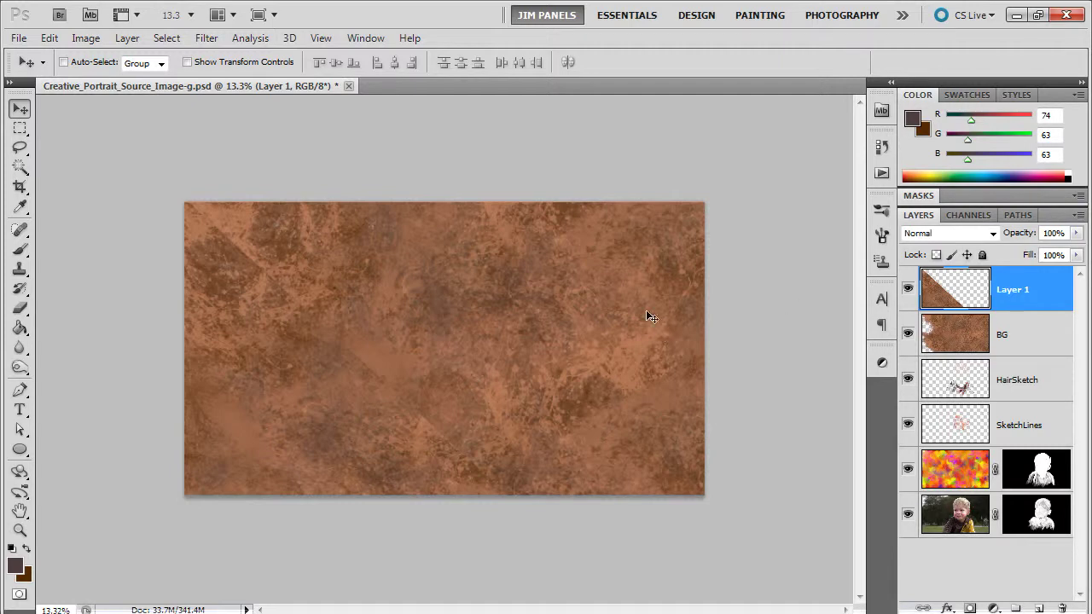
Apply Brightness/Contrast to Layer 1 with Brightness 27 and Contrast 2.
{"action": "left_click", "coordinate": [86, 38]}
{"action": "mouse_move", "coordinate": [153, 79]}
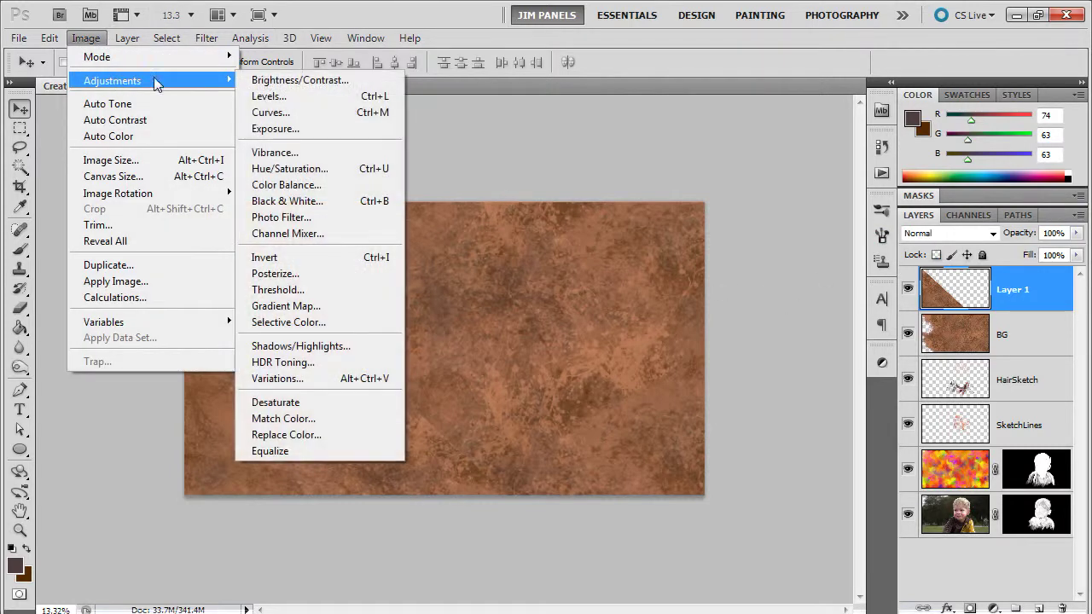
{"action": "left_click", "coordinate": [283, 83]}
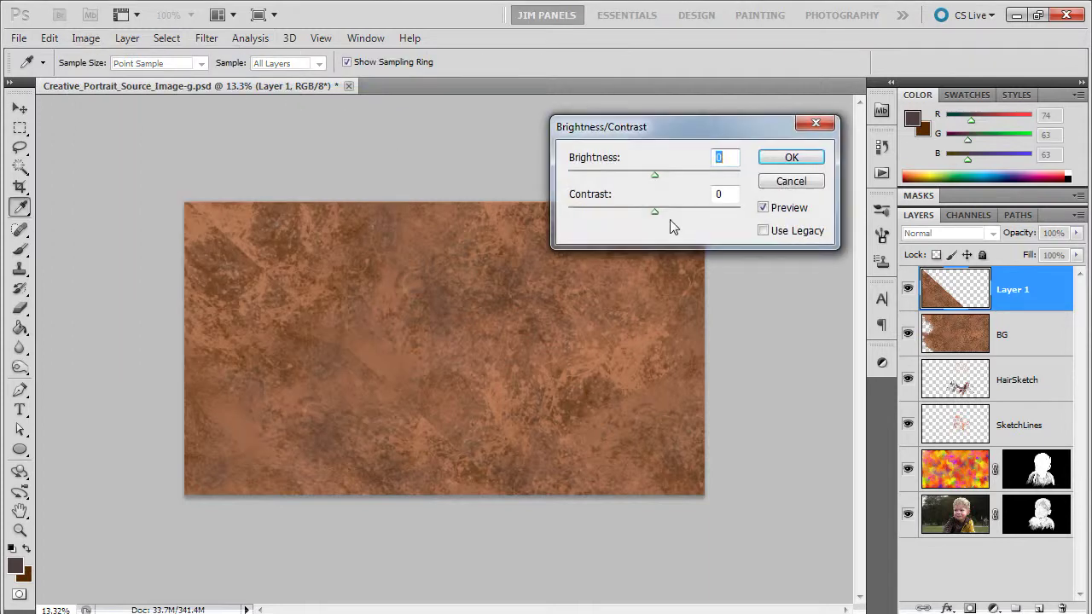
{"action": "mouse_move", "coordinate": [657, 212]}
{"action": "left_mouse_down"}
{"action": "mouse_move", "coordinate": [680, 212]}
{"action": "mouse_move", "coordinate": [650, 213]}
{"action": "left_mouse_up"}
{"action": "left_click_drag", "start_coordinate": [655, 175], "coordinate": [671, 175]}
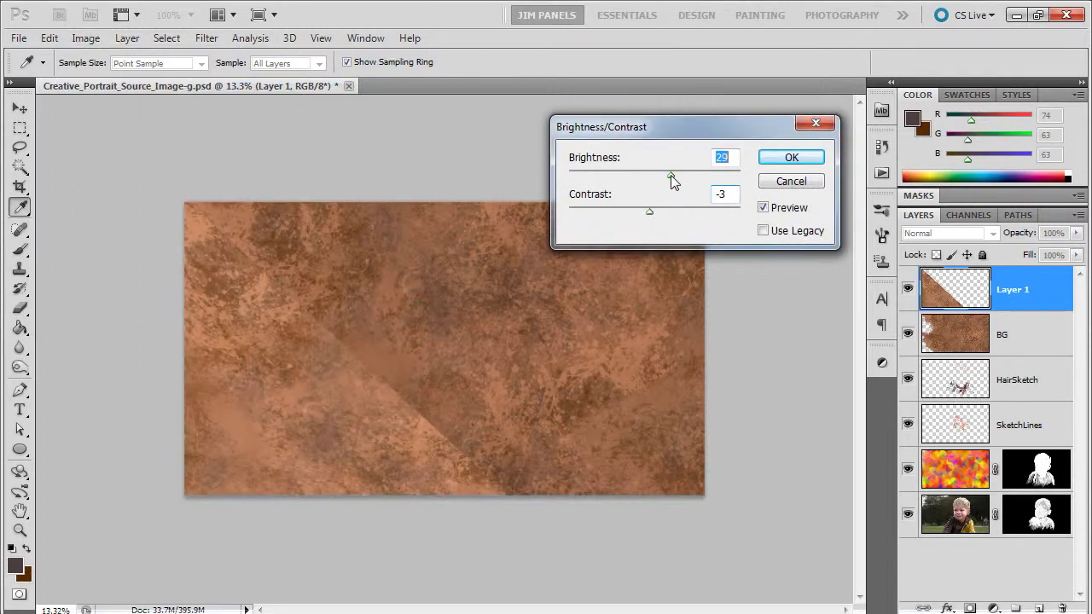
{"action": "left_click_drag", "start_coordinate": [650, 212], "coordinate": [653, 213]}
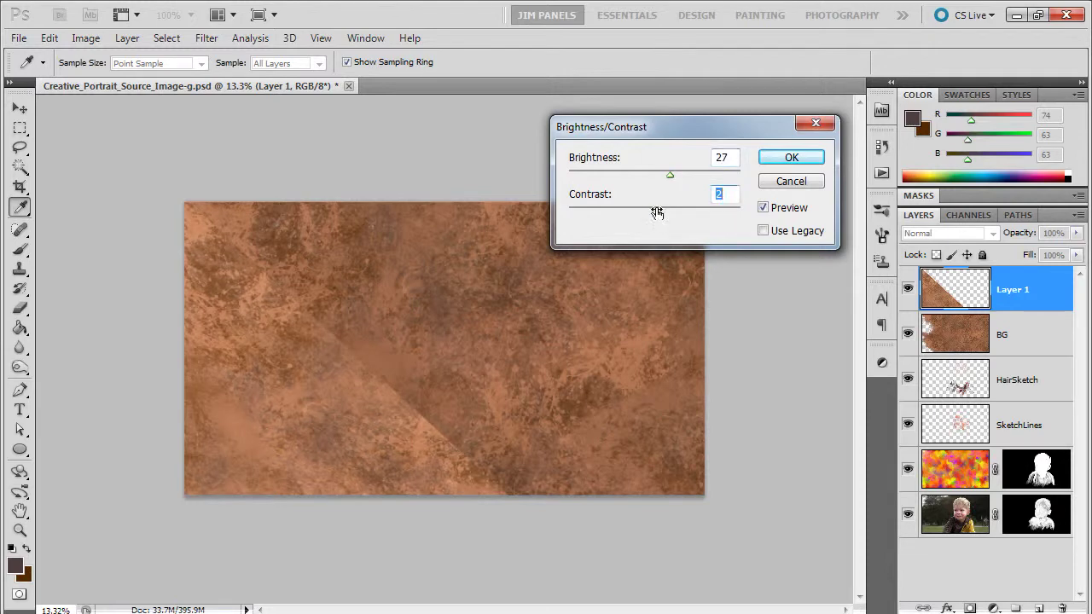
{"action": "left_click", "coordinate": [792, 157]}
{"action": "key", "text": "v"}
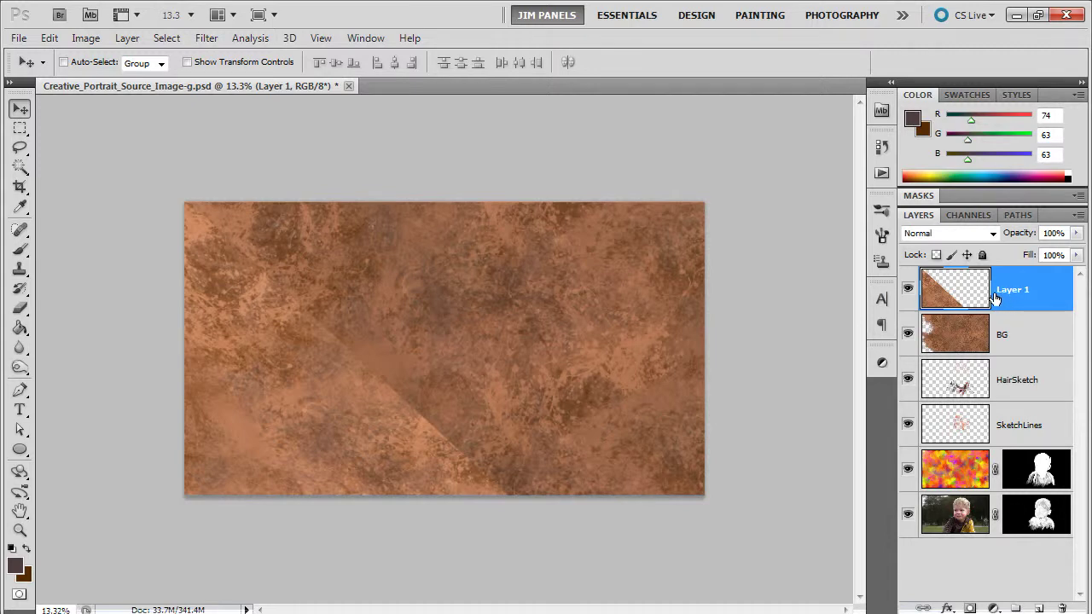
Paste the texture as Layer 2, shift it, and rotate it to about 108.58°.
{"action": "key", "text": "ctrl+v"}
{"action": "left_click_drag", "start_coordinate": [459, 379], "coordinate": [444, 338]}
{"action": "key", "text": "ctrl+t"}
{"action": "left_click_drag", "start_coordinate": [701, 138], "coordinate": [641, 297]}
{"action": "left_click_drag", "start_coordinate": [657, 586], "coordinate": [621, 598]}
Try Overlay and Screen, then set Layer 2 to Multiply at 100% fill and commit the rotation.
{"action": "left_click", "coordinate": [963, 233]}
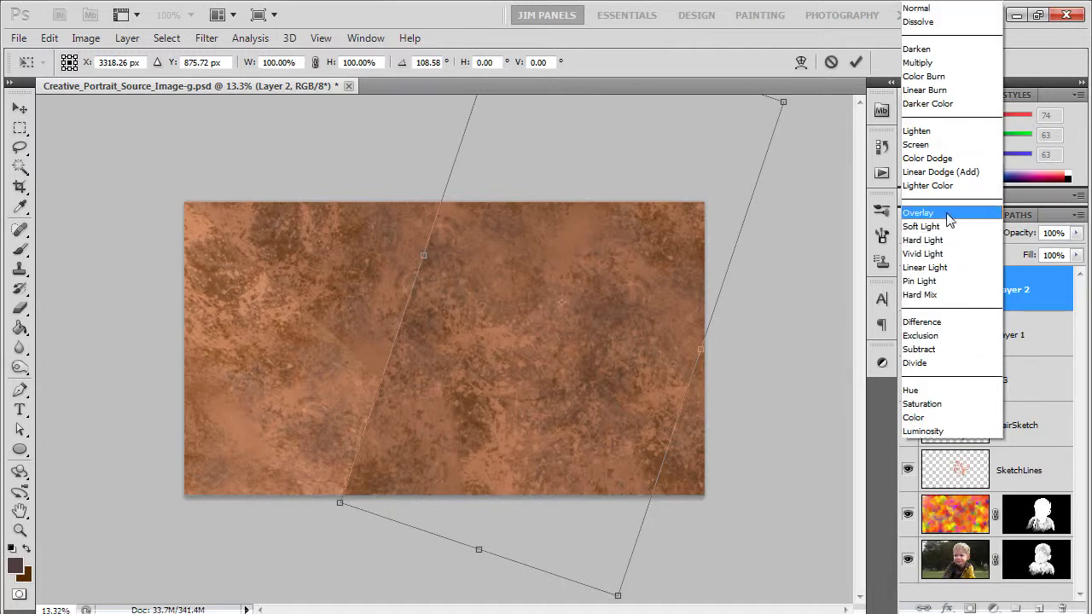
{"action": "left_click", "coordinate": [941, 213]}
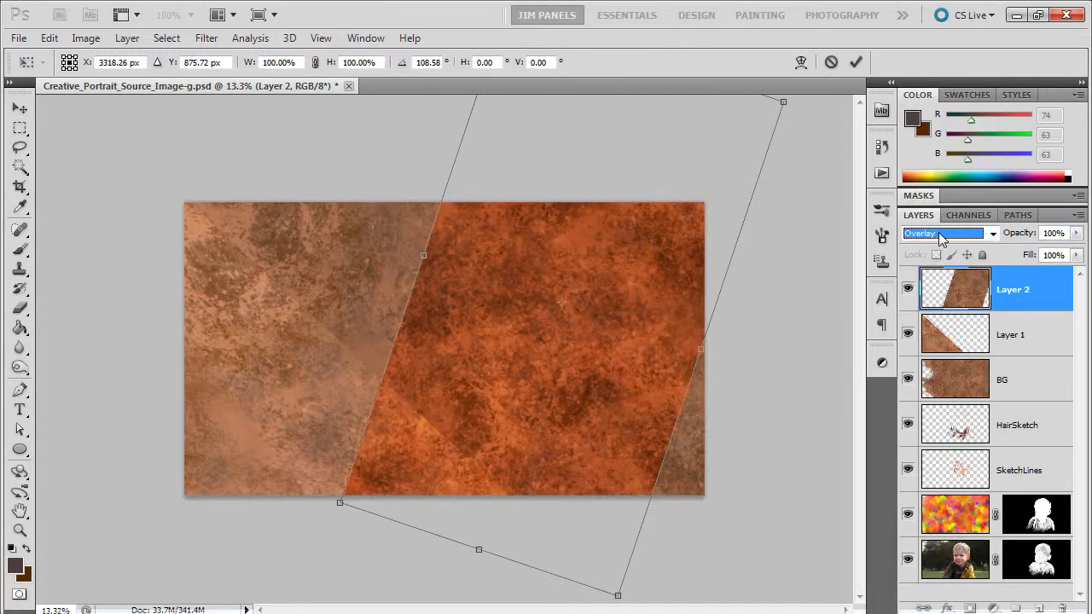
{"action": "left_click", "coordinate": [939, 235]}
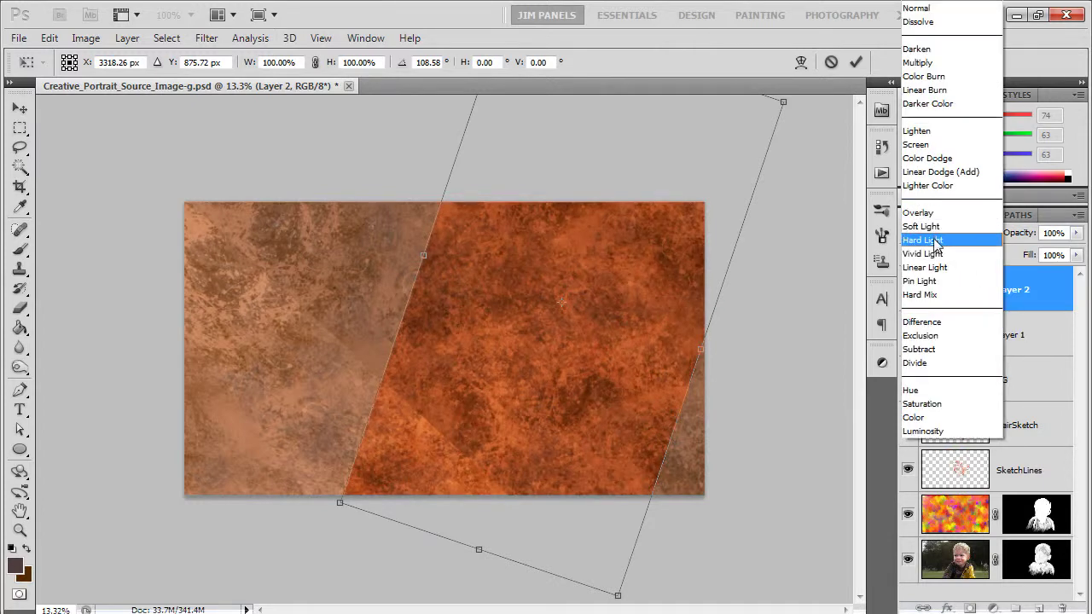
{"action": "left_click", "coordinate": [934, 146]}
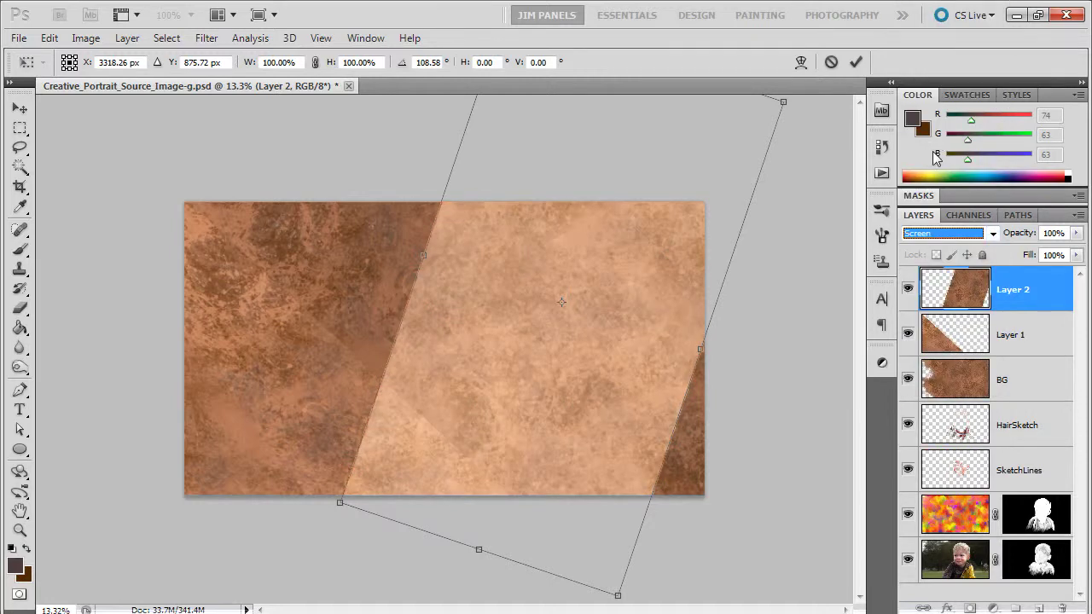
{"action": "left_click", "coordinate": [931, 239]}
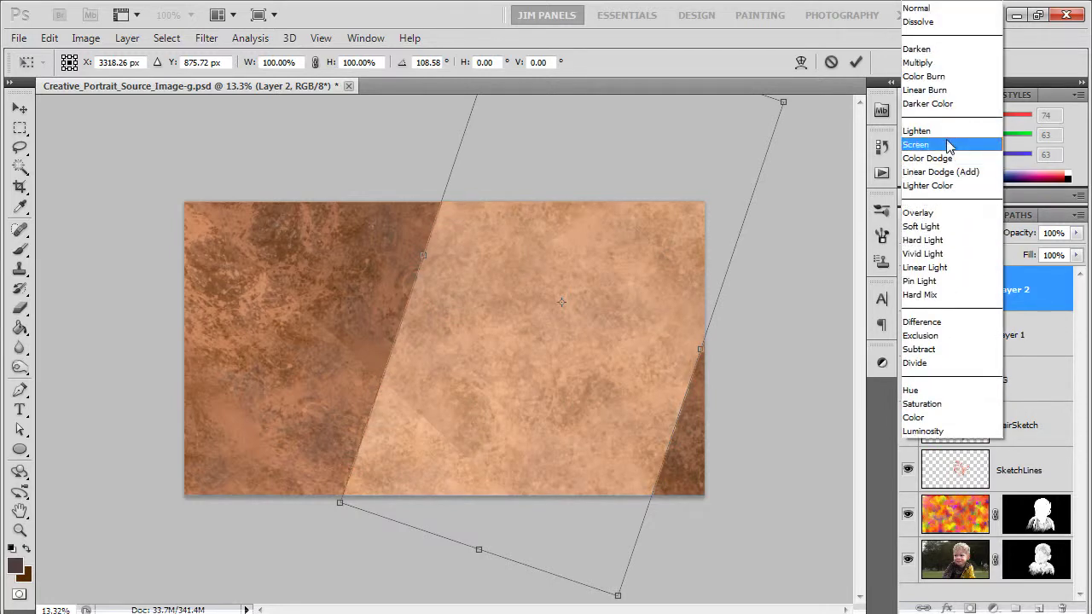
{"action": "left_click", "coordinate": [936, 63]}
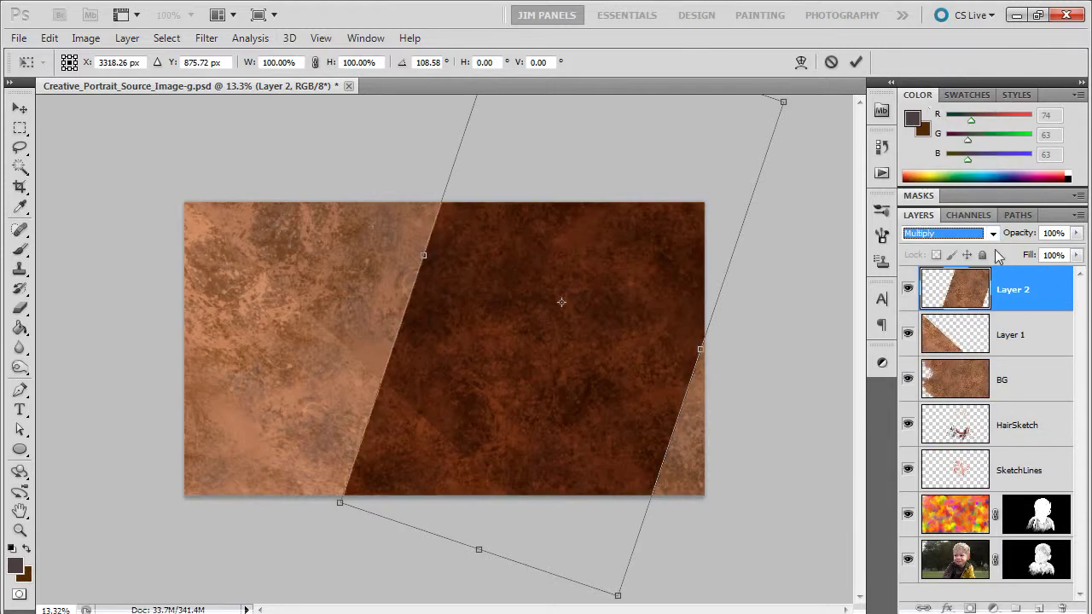
{"action": "left_click", "coordinate": [1077, 256]}
{"action": "left_click", "coordinate": [1078, 256]}
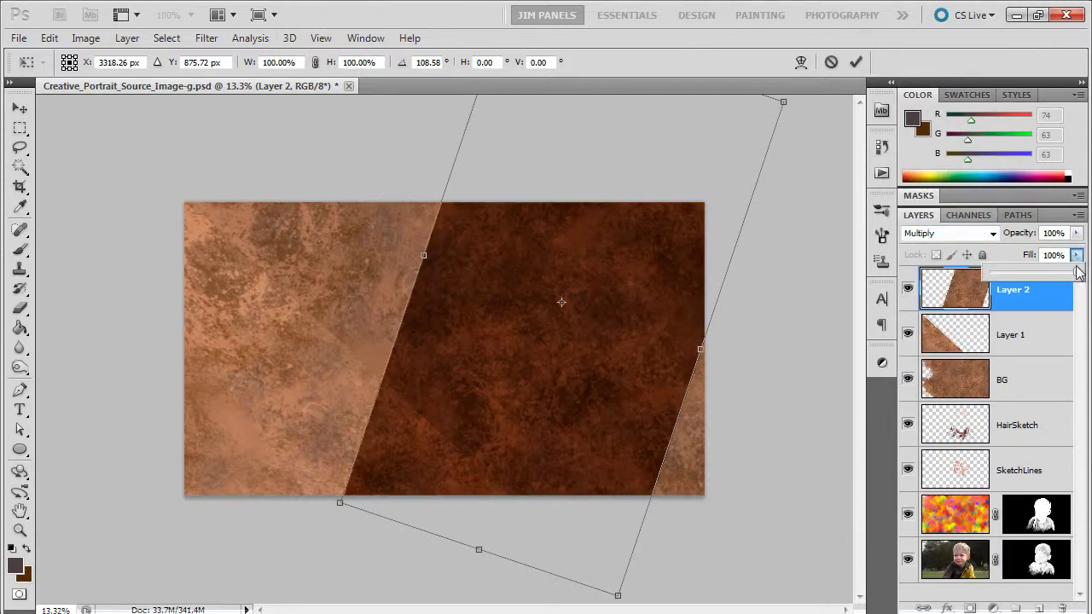
{"action": "left_click", "coordinate": [1080, 273]}
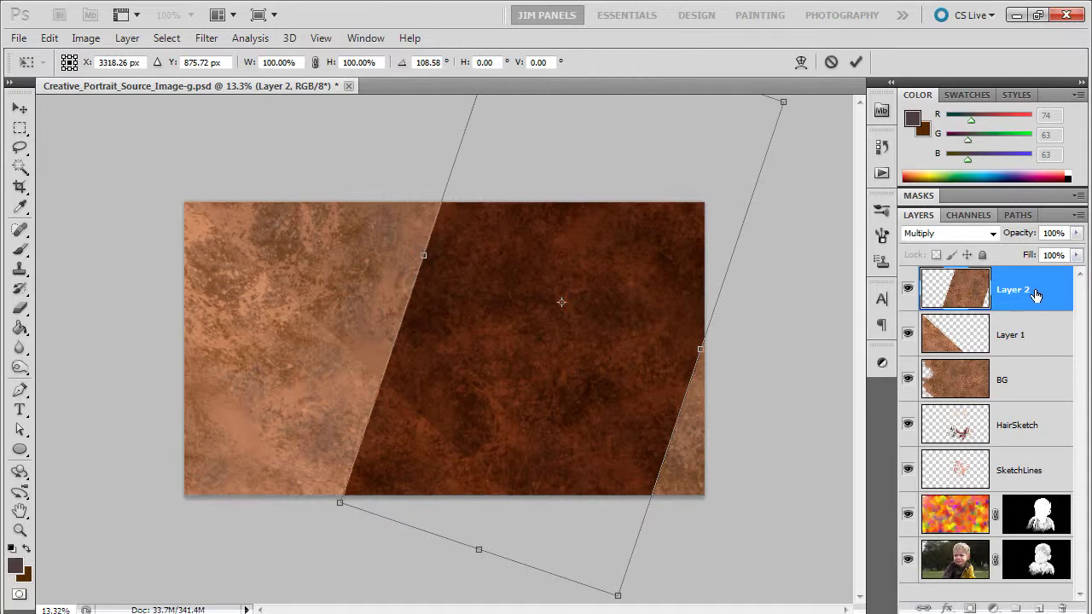
{"action": "key", "text": "Return"}
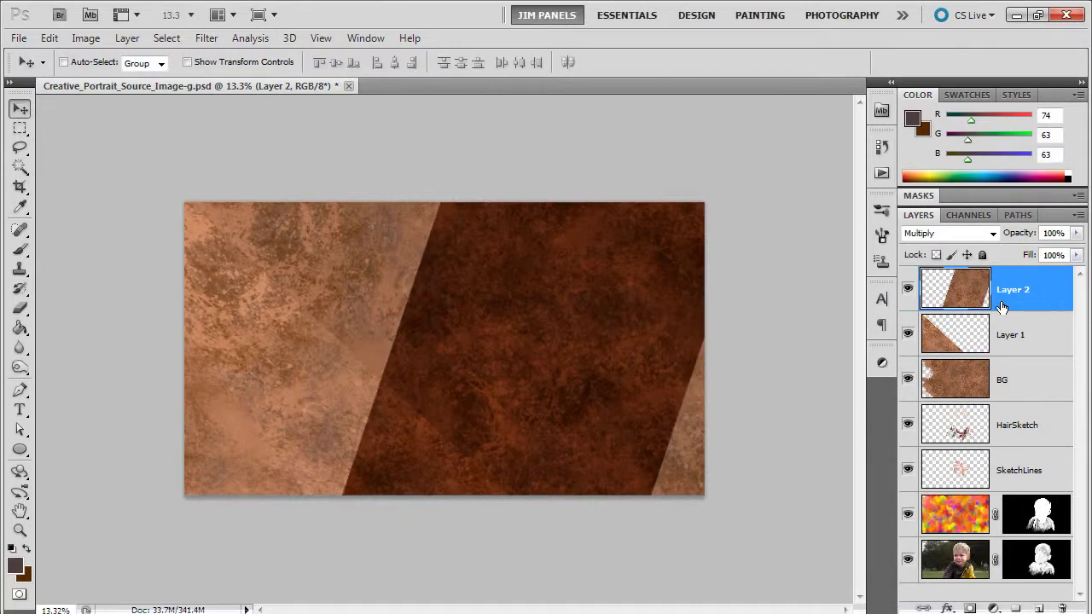
Add a layer mask to Layer 2 and pick a soft round brush with 0% hardness.
{"action": "left_click", "coordinate": [970, 609]}
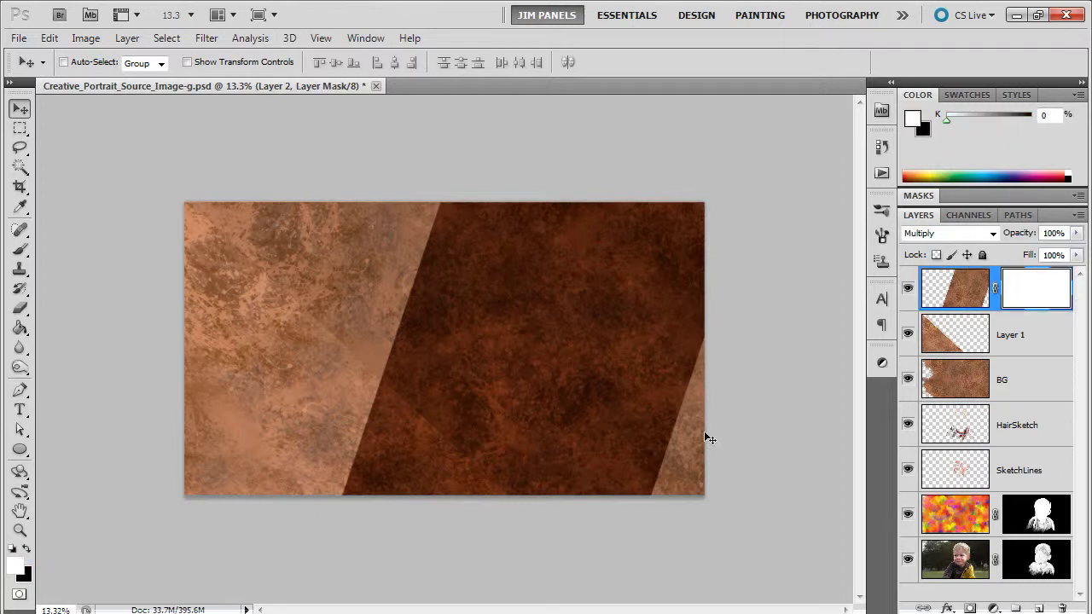
{"action": "left_click", "coordinate": [19, 247]}
{"action": "left_click", "coordinate": [87, 62]}
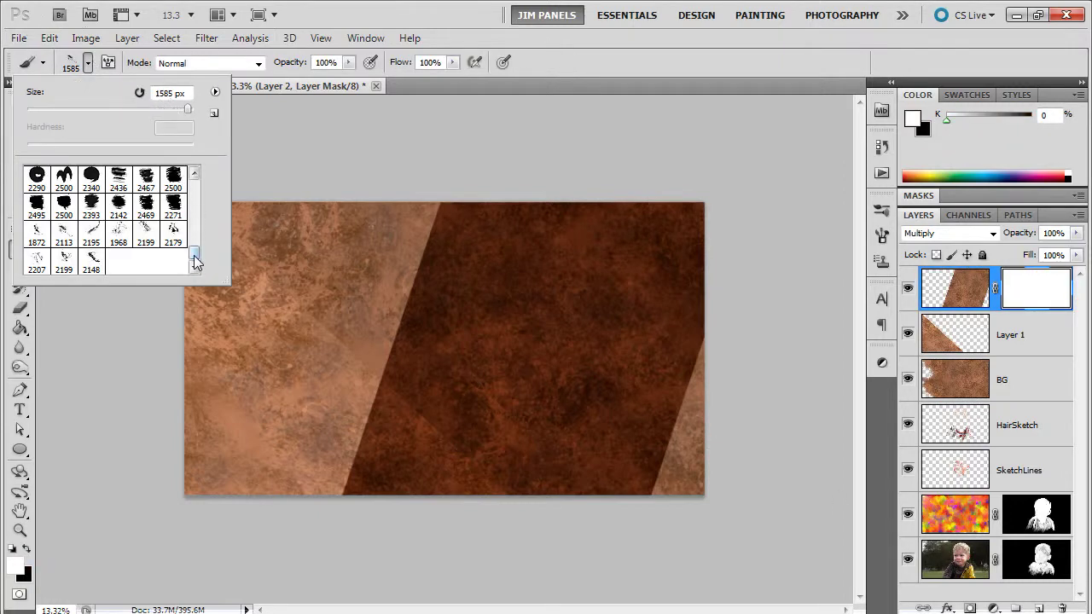
{"action": "left_click_drag", "start_coordinate": [195, 262], "coordinate": [195, 183]}
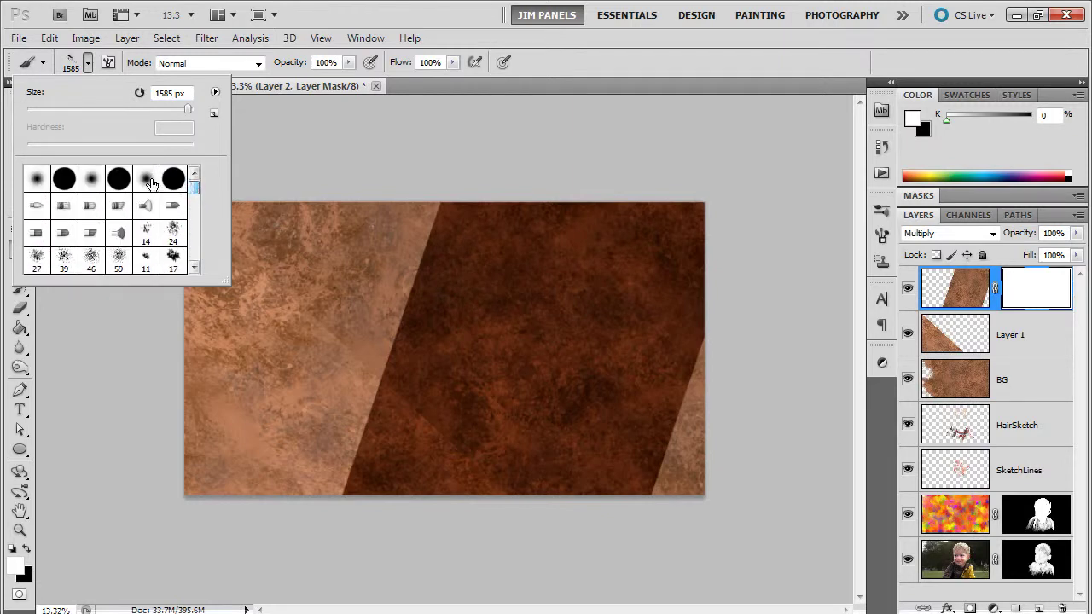
{"action": "left_click", "coordinate": [148, 180]}
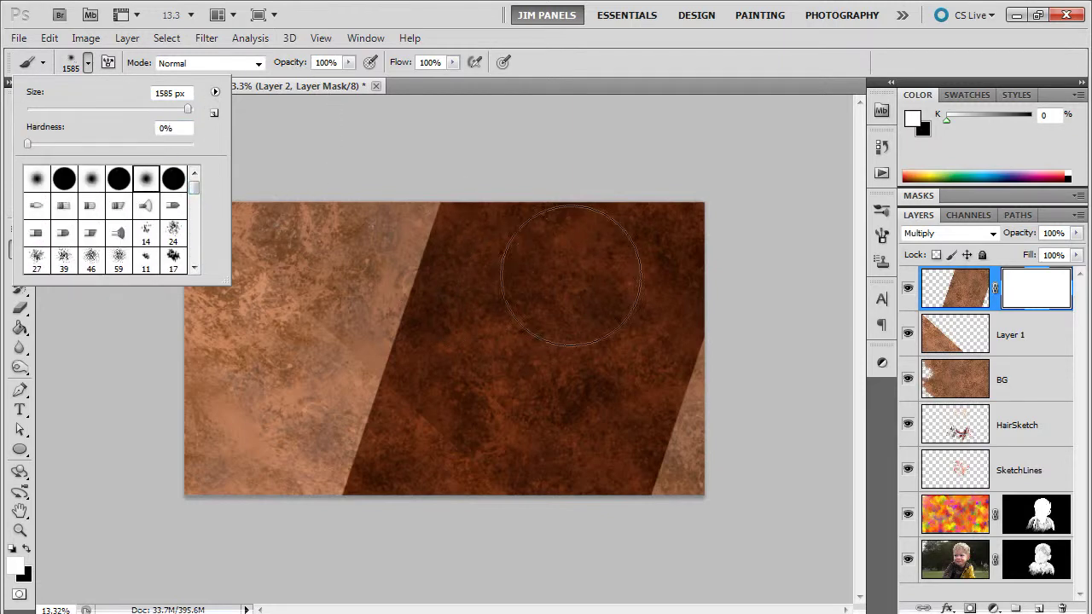
{"action": "key", "text": "Return"}
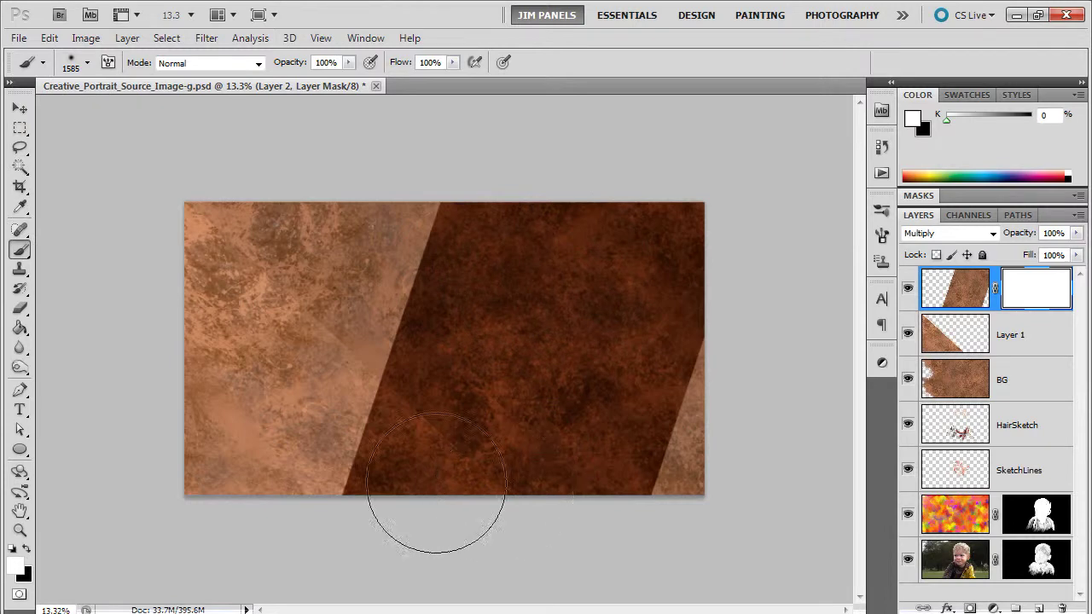
Paint black on Layer 2's mask to fade parts of the dark band.
{"action": "left_click", "coordinate": [26, 549]}
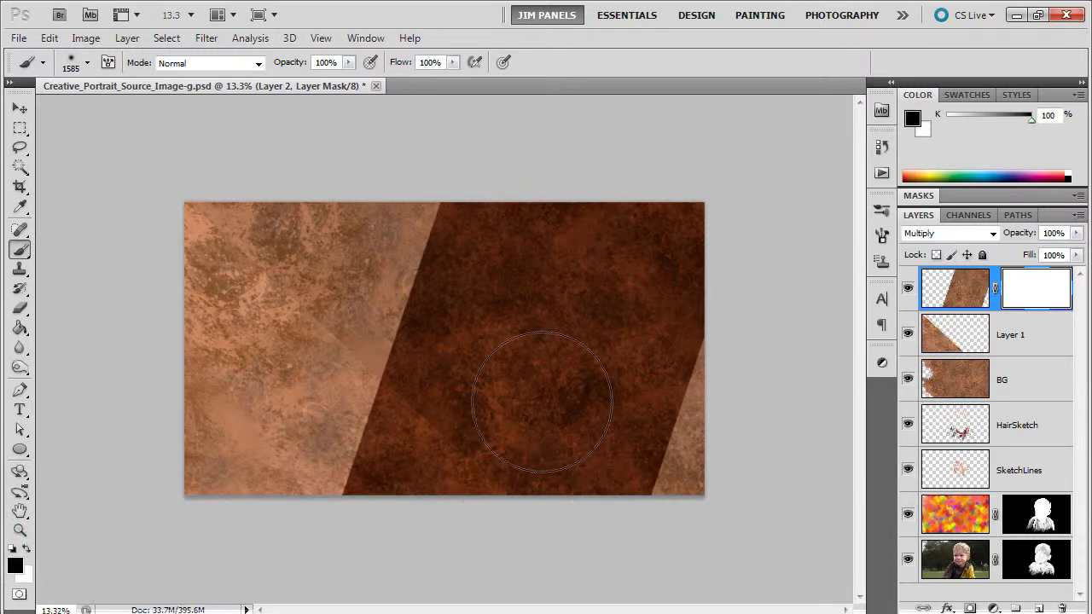
{"action": "mouse_move", "coordinate": [592, 195]}
{"action": "left_mouse_down"}
{"action": "mouse_move", "coordinate": [493, 524]}
{"action": "mouse_move", "coordinate": [569, 199]}
{"action": "mouse_move", "coordinate": [430, 494]}
{"action": "mouse_move", "coordinate": [436, 427]}
{"action": "mouse_move", "coordinate": [588, 254]}
{"action": "mouse_move", "coordinate": [552, 478]}
{"action": "mouse_move", "coordinate": [655, 196]}
{"action": "mouse_move", "coordinate": [532, 572]}
{"action": "mouse_move", "coordinate": [521, 195]}
{"action": "left_mouse_up"}
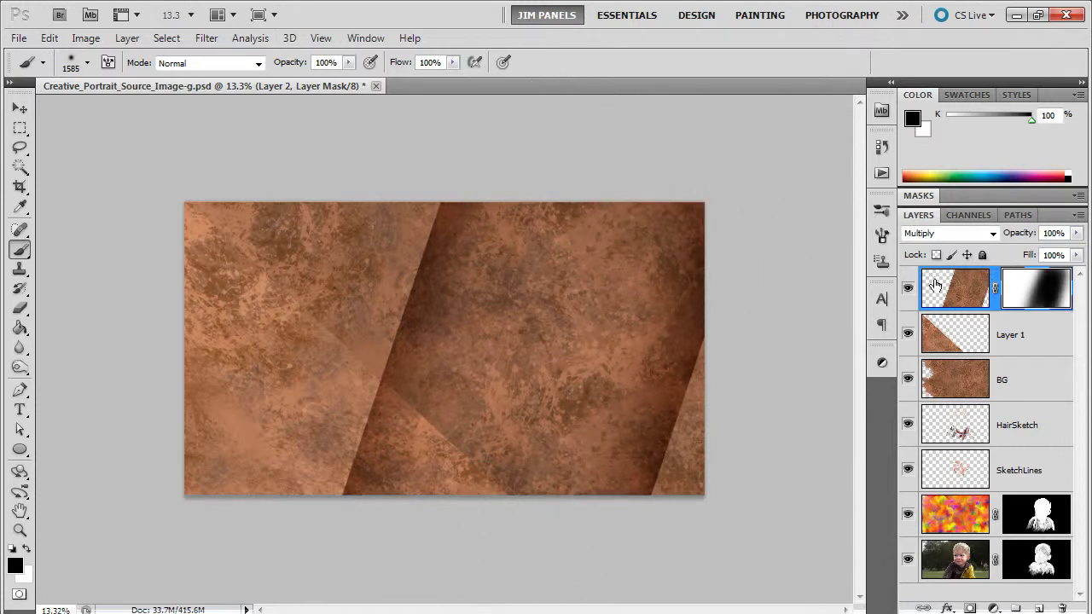
{"action": "left_click", "coordinate": [969, 306]}
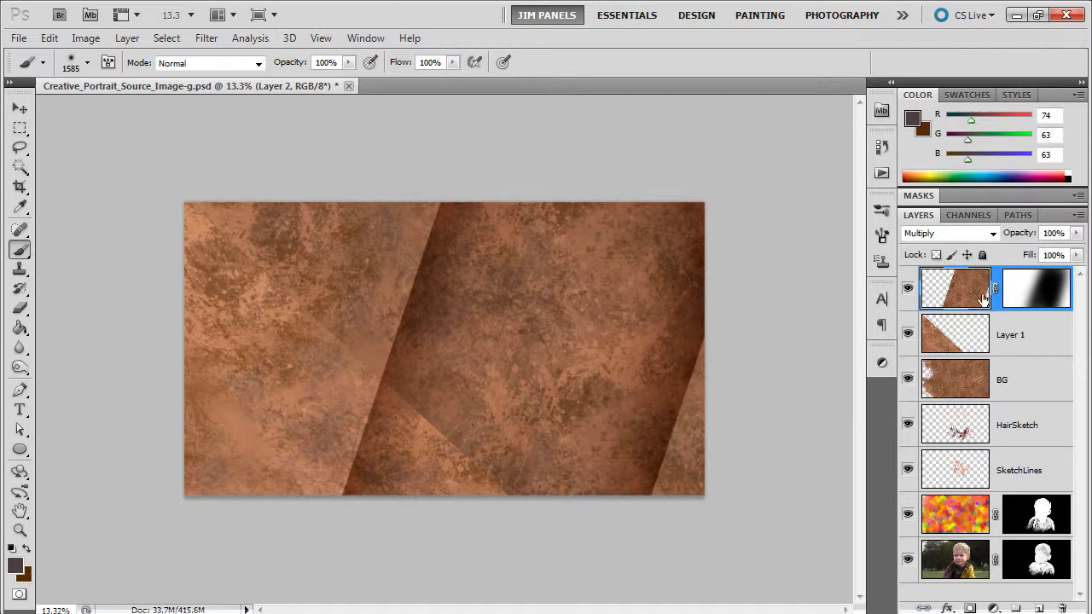
Duplicate Layer 2, rotate the copy to -57.96°, move it, and scale it to W 67.76%, H 140.17%.
{"action": "left_click_drag", "start_coordinate": [957, 299], "coordinate": [1038, 608]}
{"action": "key", "text": "ctrl+t"}
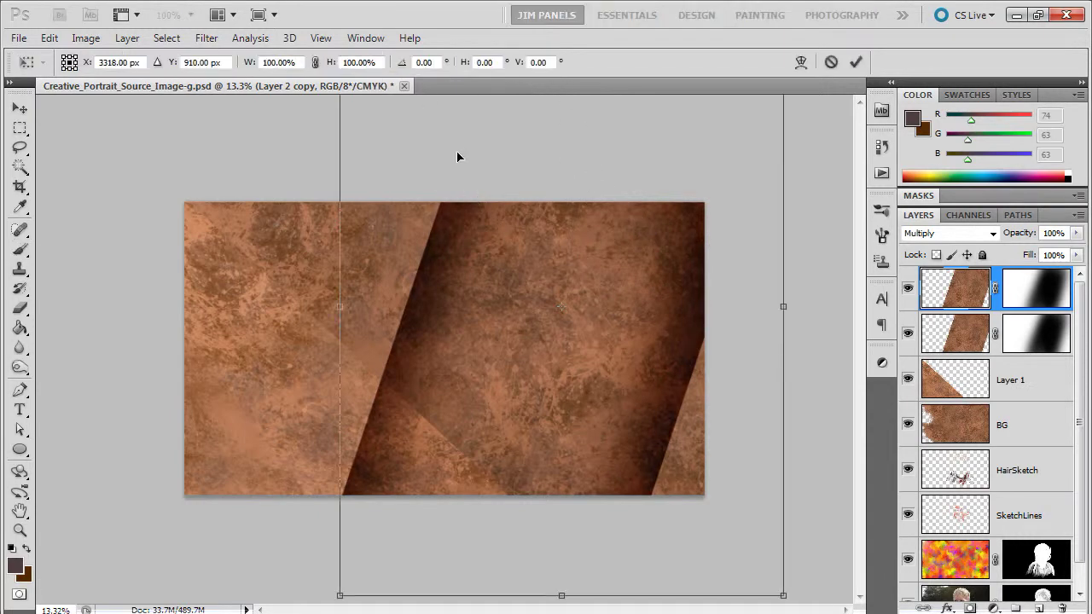
{"action": "left_click_drag", "start_coordinate": [309, 319], "coordinate": [441, 515]}
{"action": "left_click_drag", "start_coordinate": [430, 344], "coordinate": [457, 384]}
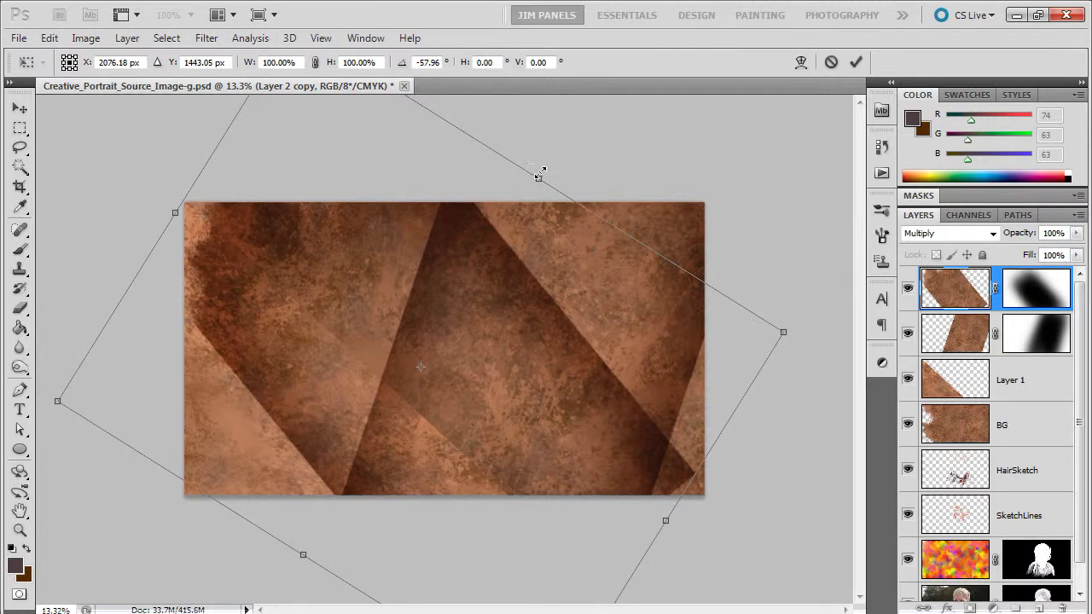
{"action": "left_click_drag", "start_coordinate": [539, 173], "coordinate": [455, 338]}
{"action": "left_click_drag", "start_coordinate": [180, 228], "coordinate": [17, 94]}
{"action": "left_click_drag", "start_coordinate": [467, 358], "coordinate": [479, 351]}
{"action": "key", "text": "Return"}
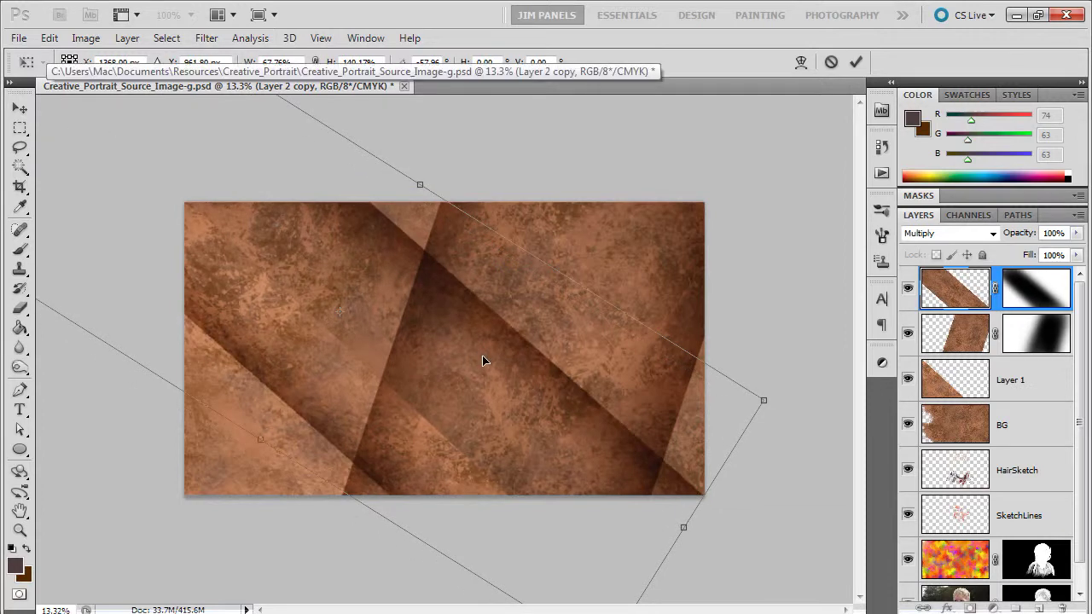
Zoom the canvas in to 16.7%.
{"action": "key", "text": "b"}
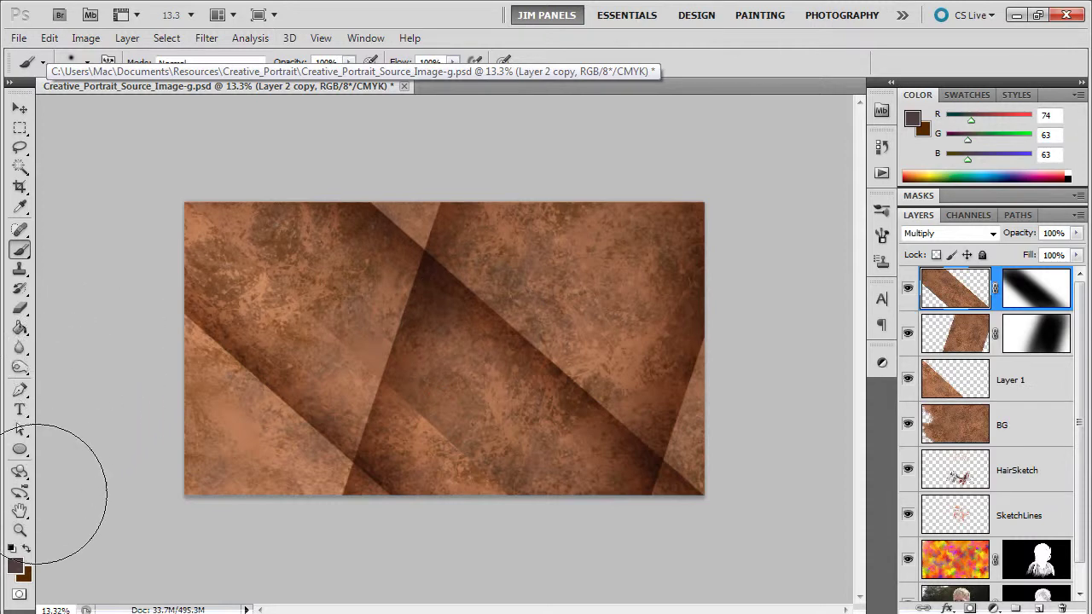
{"action": "left_click", "coordinate": [20, 530]}
{"action": "left_click", "coordinate": [477, 375]}
{"action": "left_click", "coordinate": [477, 376]}
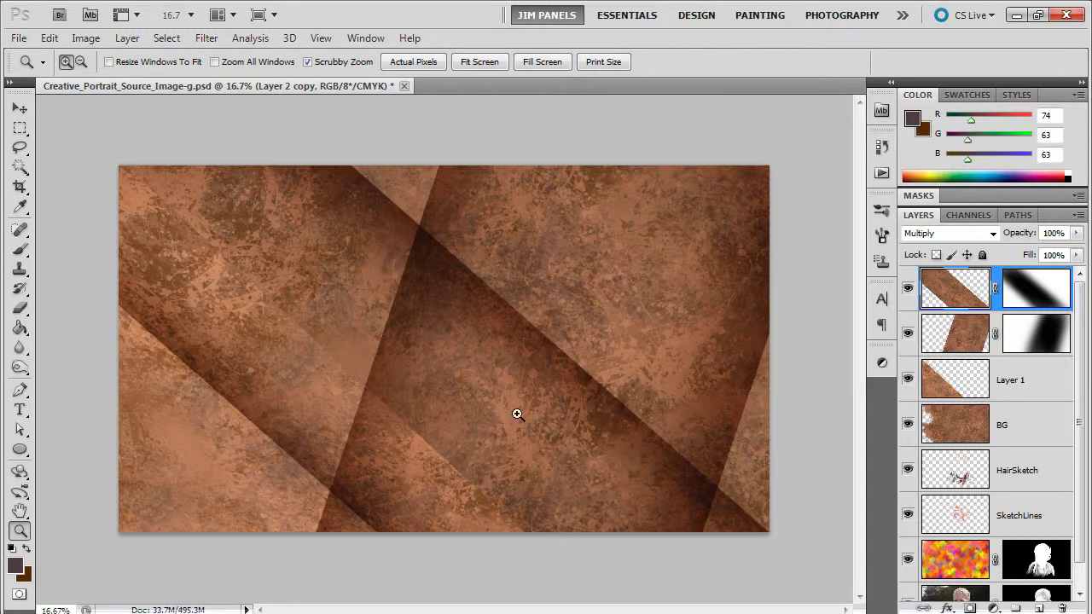
Try Overlay, Hard Light and Soft Light on the Layer 2 copy, then scroll toward Color Dodge.
{"action": "left_click", "coordinate": [958, 236]}
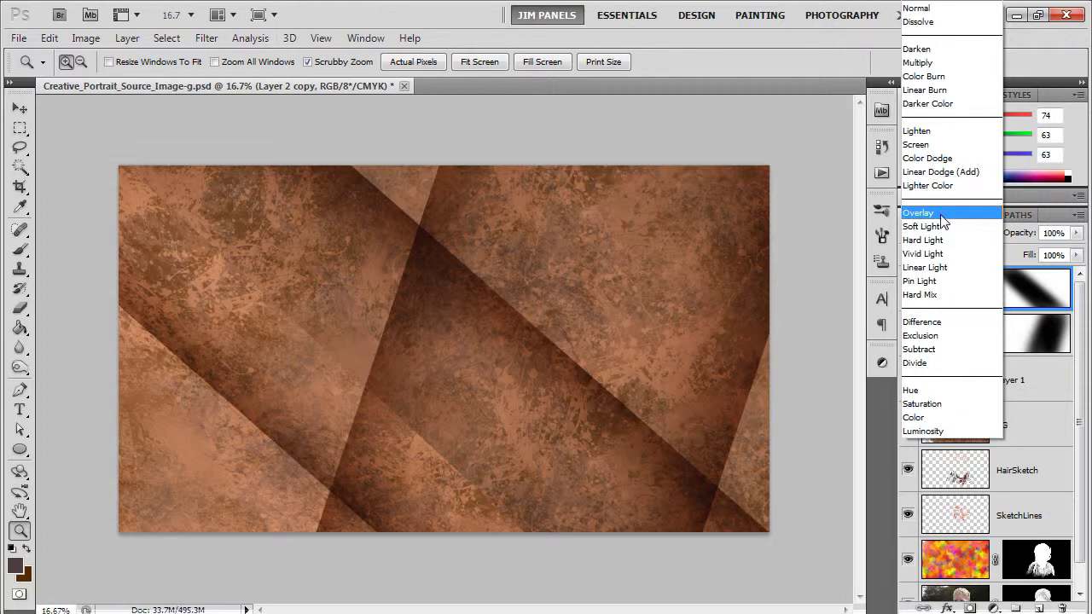
{"action": "left_click", "coordinate": [942, 220]}
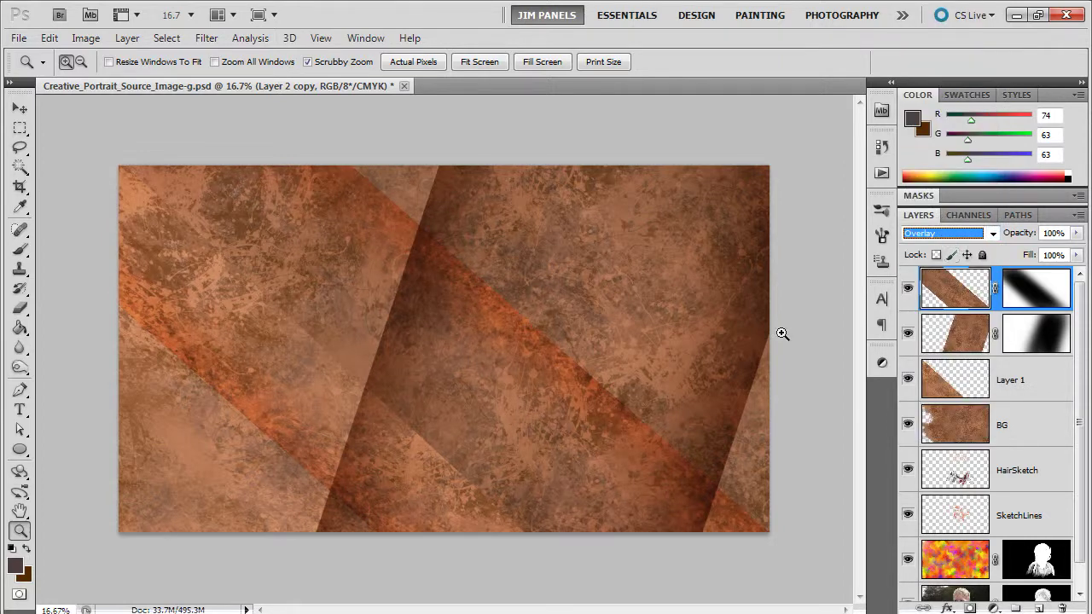
{"action": "left_click", "coordinate": [936, 235]}
{"action": "left_click", "coordinate": [939, 242]}
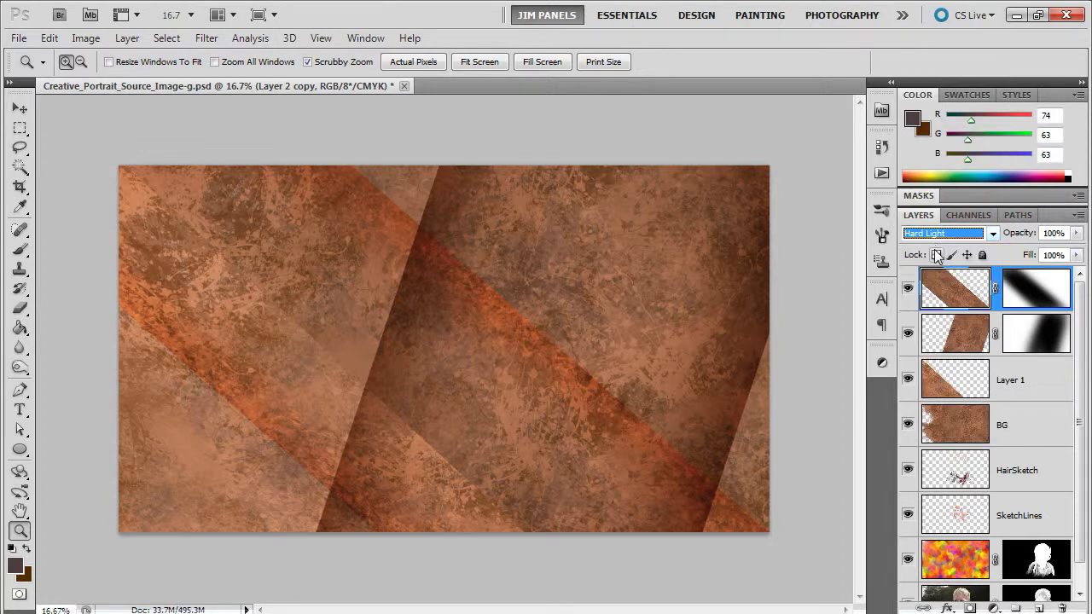
{"action": "left_click", "coordinate": [945, 235]}
{"action": "left_click", "coordinate": [943, 227]}
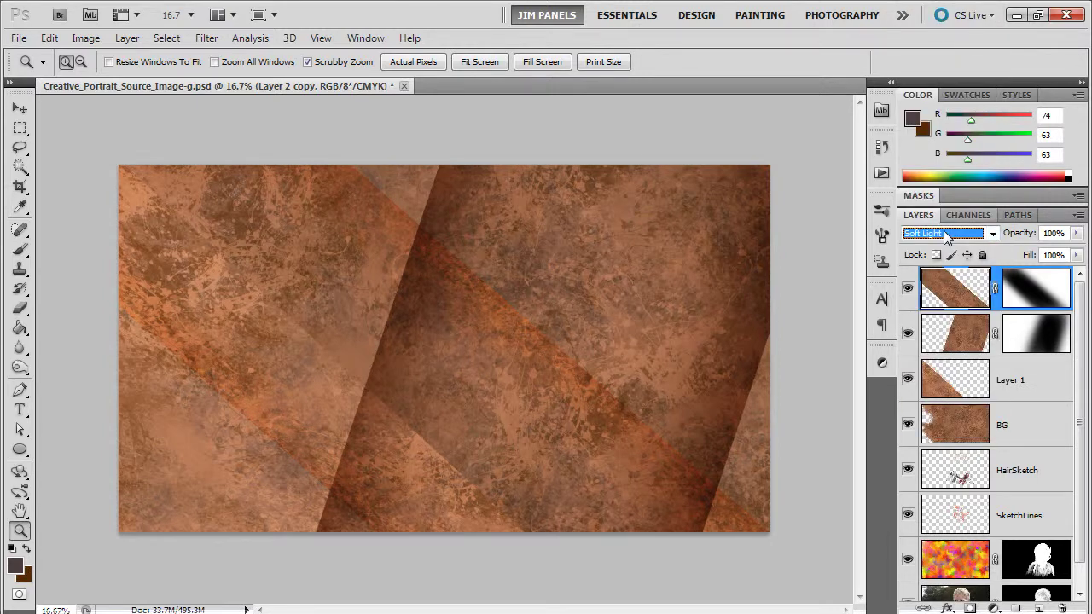
{"action": "scroll", "coordinate": [945, 238], "scroll_direction": "up", "scroll_amount": 3}
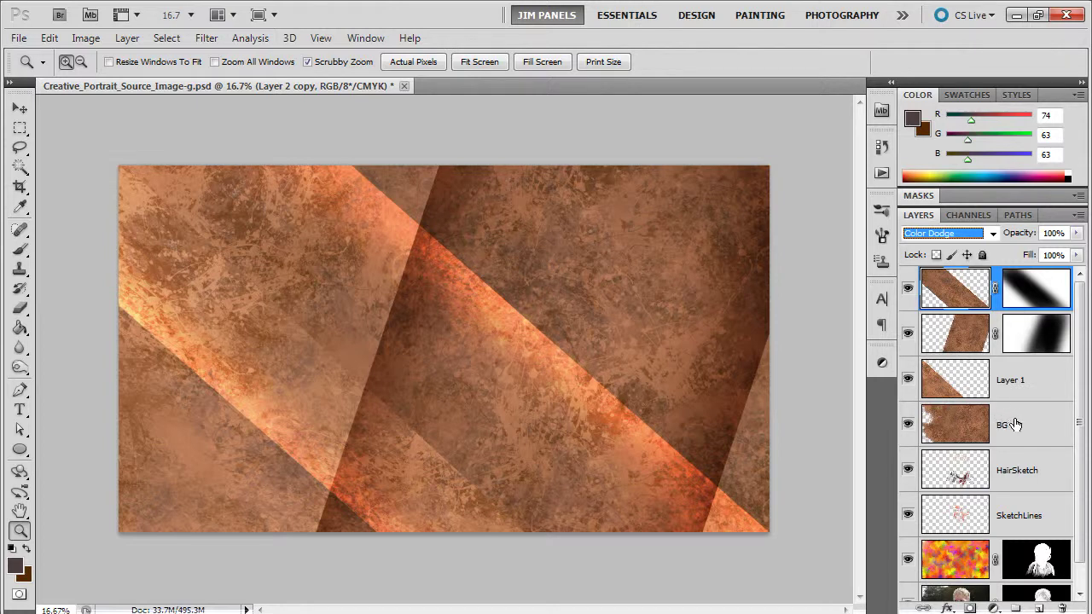
Group the four texture layers, name the group 'BG', and move it beneath the portrait layers.
{"action": "left_click", "coordinate": [1018, 424], "text": "shift"}
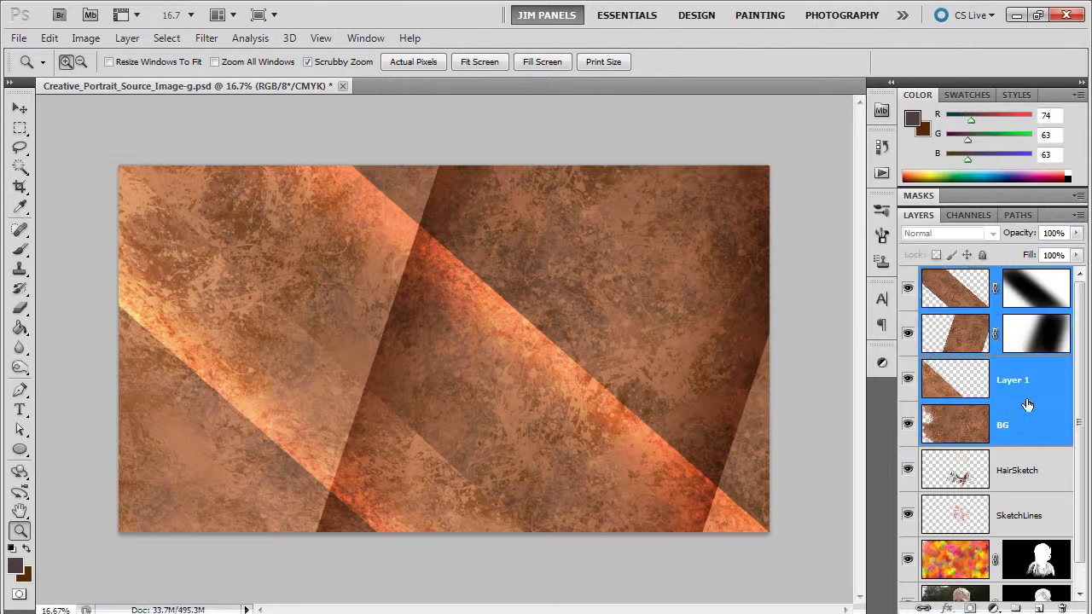
{"action": "left_click_drag", "start_coordinate": [1002, 429], "coordinate": [1017, 608]}
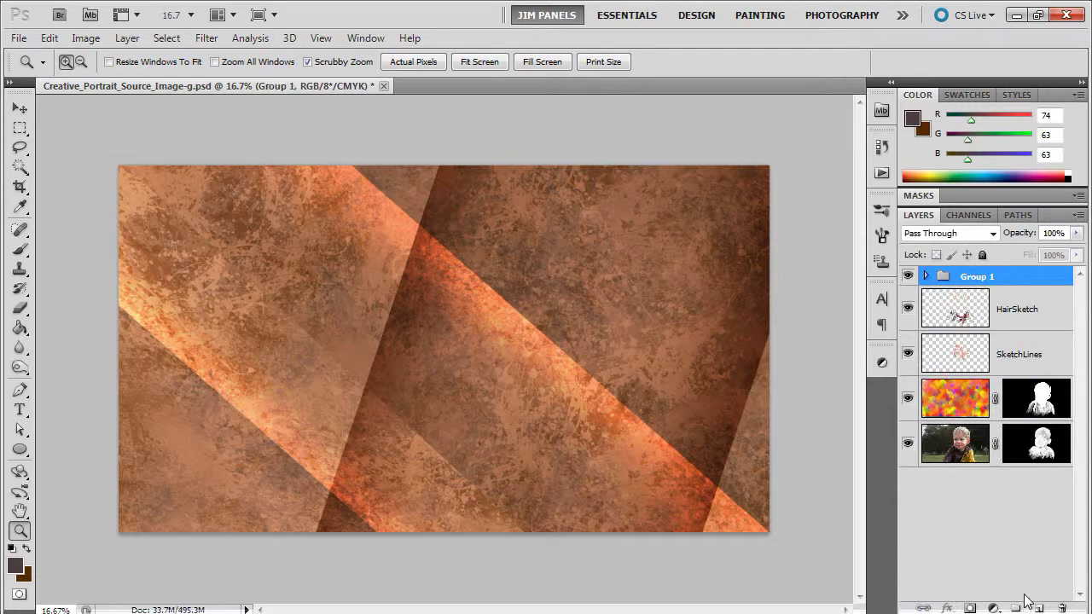
{"action": "double_click", "coordinate": [975, 276]}
{"action": "type", "text": "BG"}
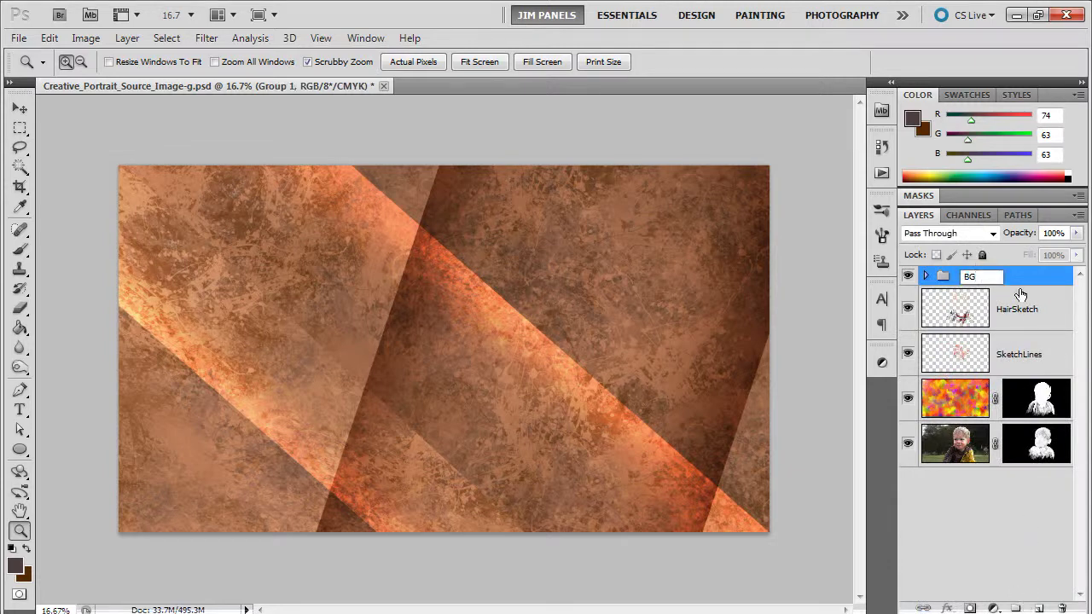
{"action": "key", "text": "Return"}
{"action": "left_click_drag", "start_coordinate": [1009, 283], "coordinate": [1009, 478]}
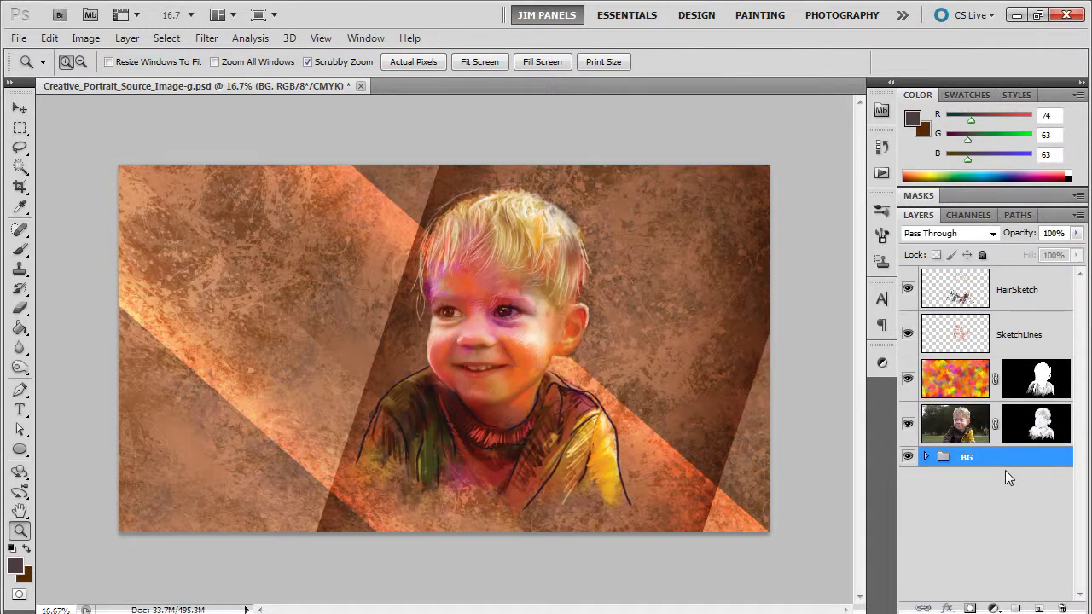